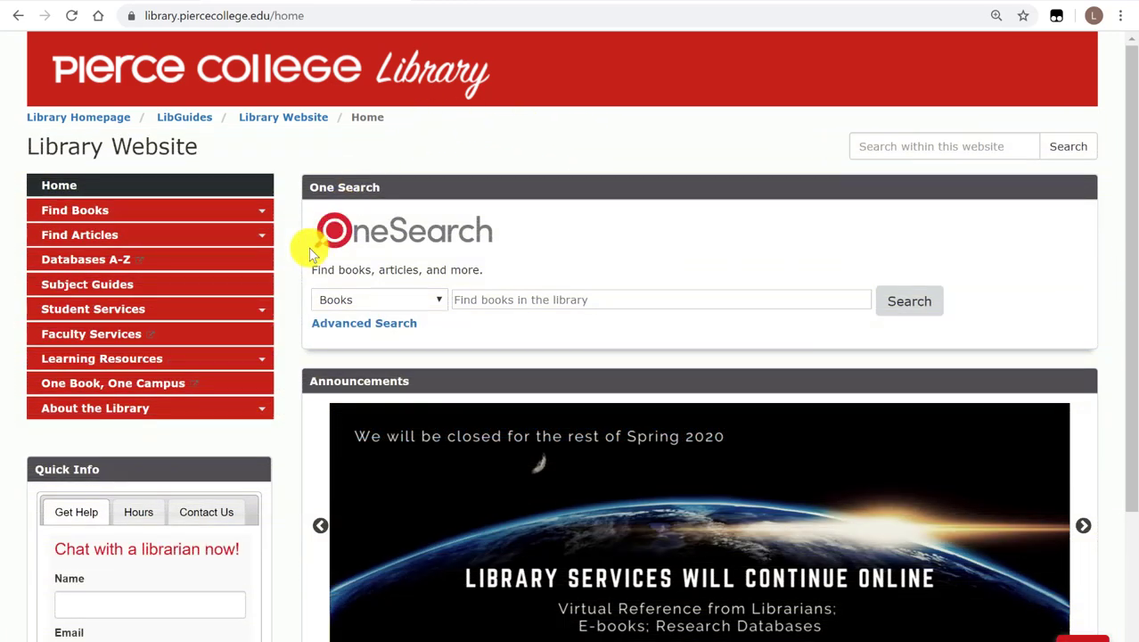
# Step: Open Gale Literary Sources from the letter G section of the library's A-Z databases list
pyautogui.click(267, 267)
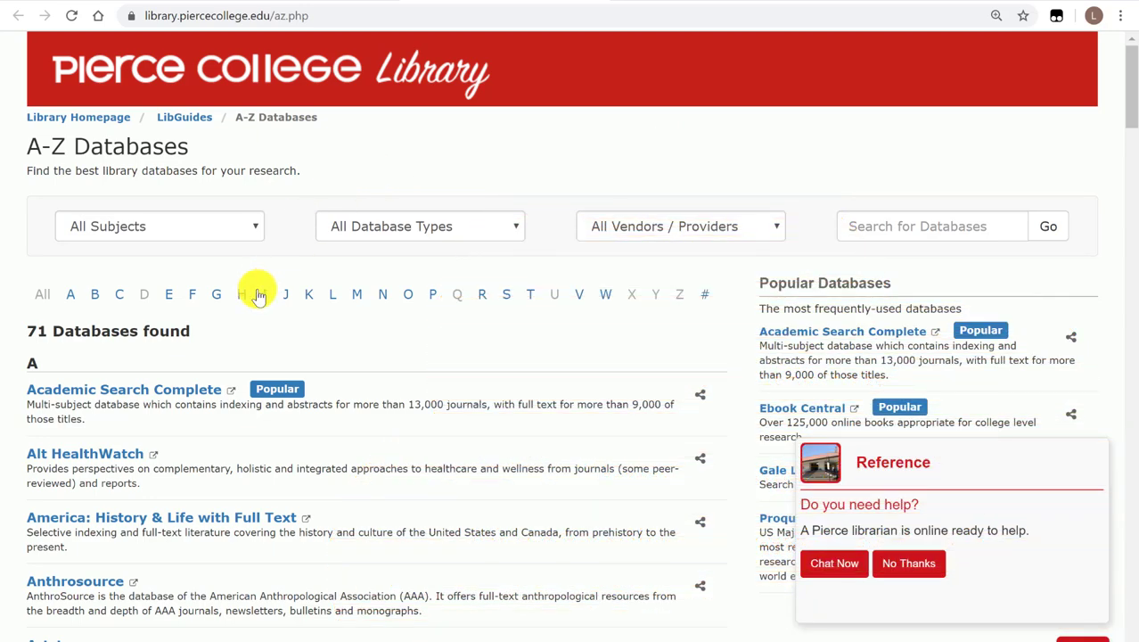
pyautogui.click(218, 300)
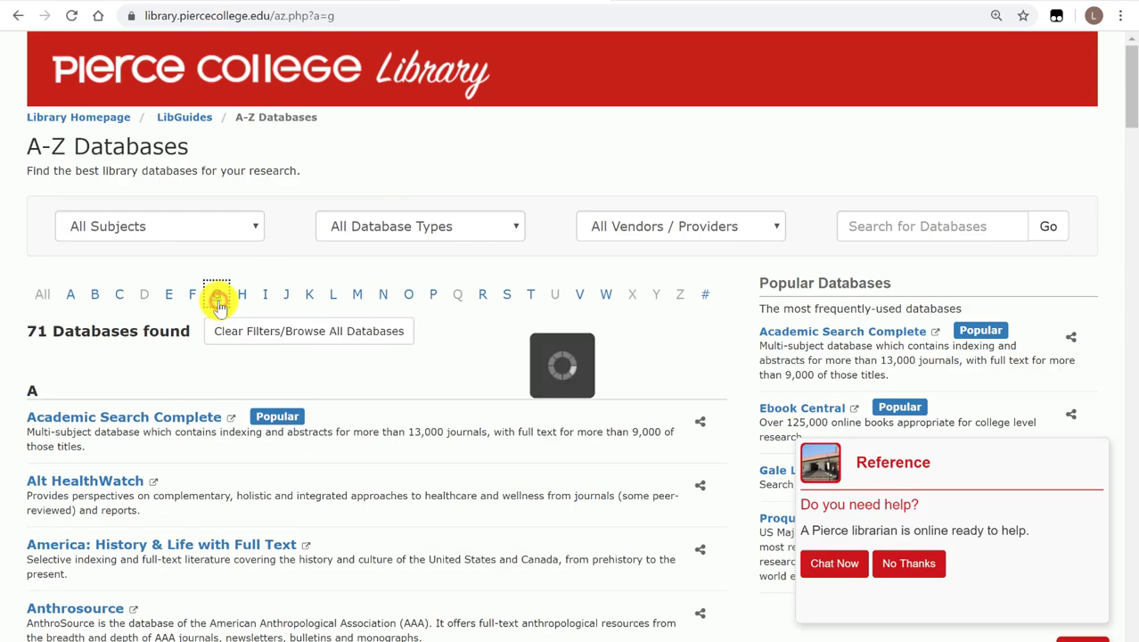
pyautogui.scroll(-3, 218, 305)
pyautogui.scroll(-3, 219, 305)
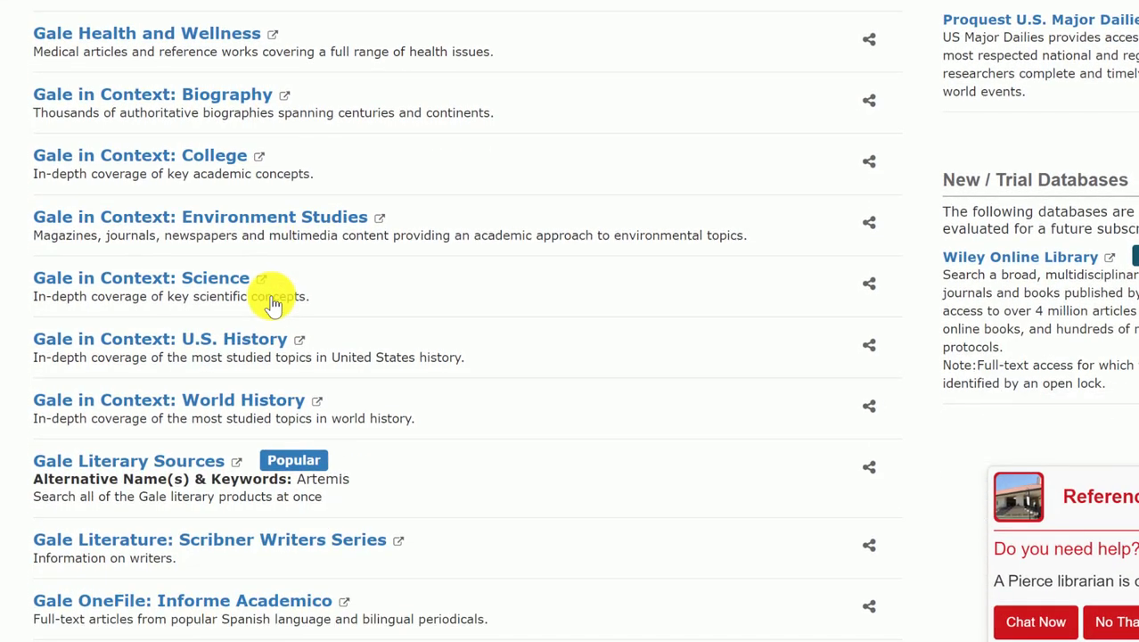
pyautogui.scroll(-1, 271, 304)
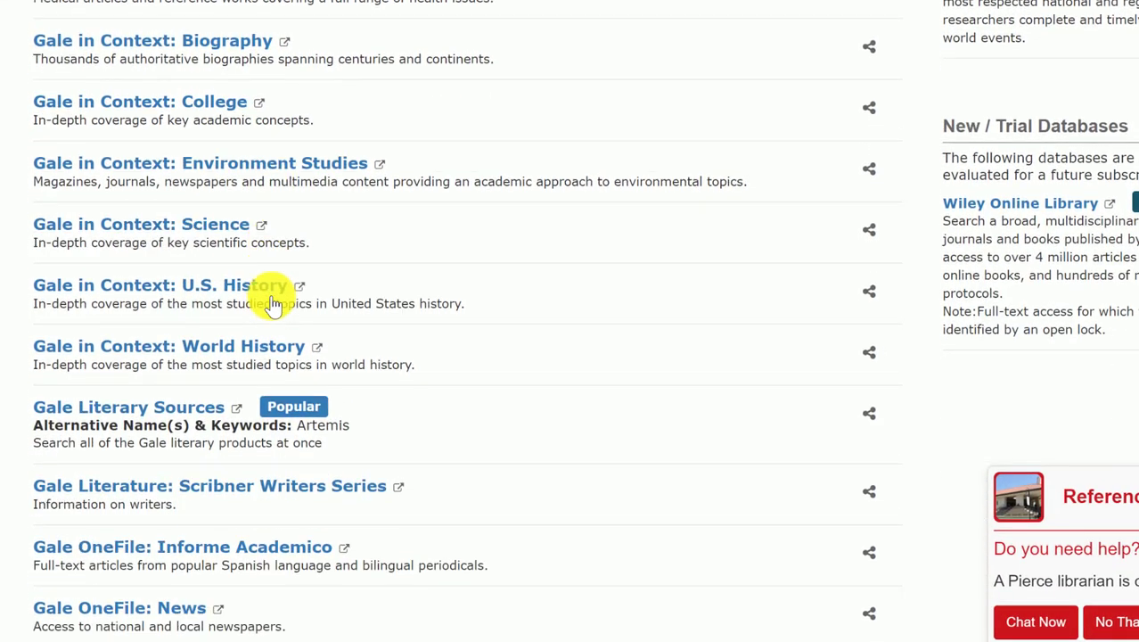
pyautogui.scroll(3, 271, 303)
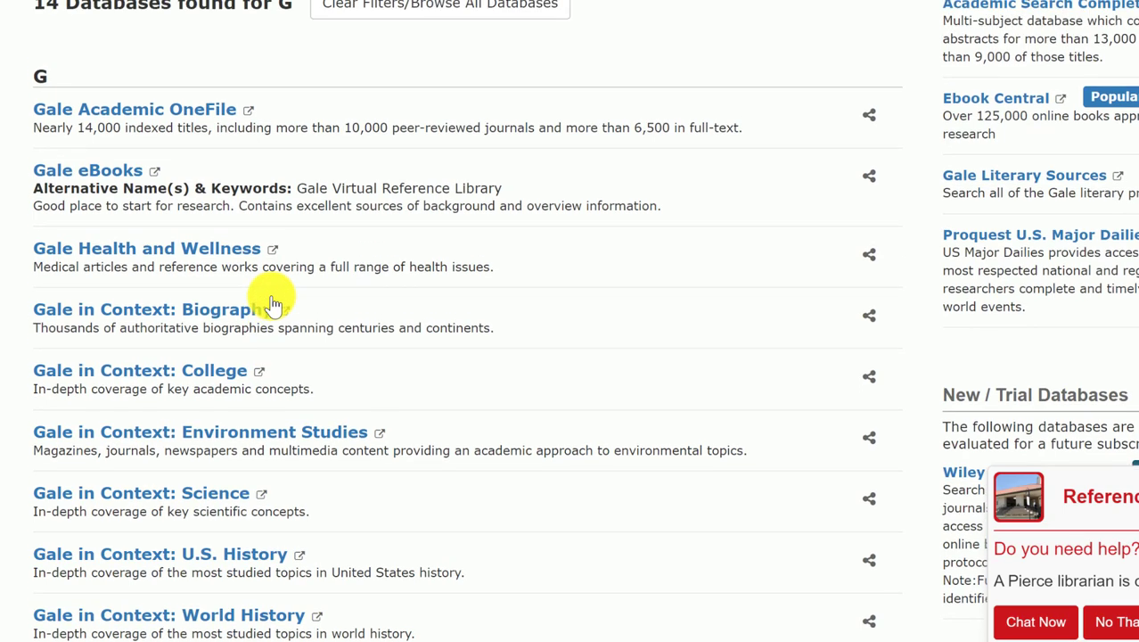
pyautogui.scroll(-3, 272, 304)
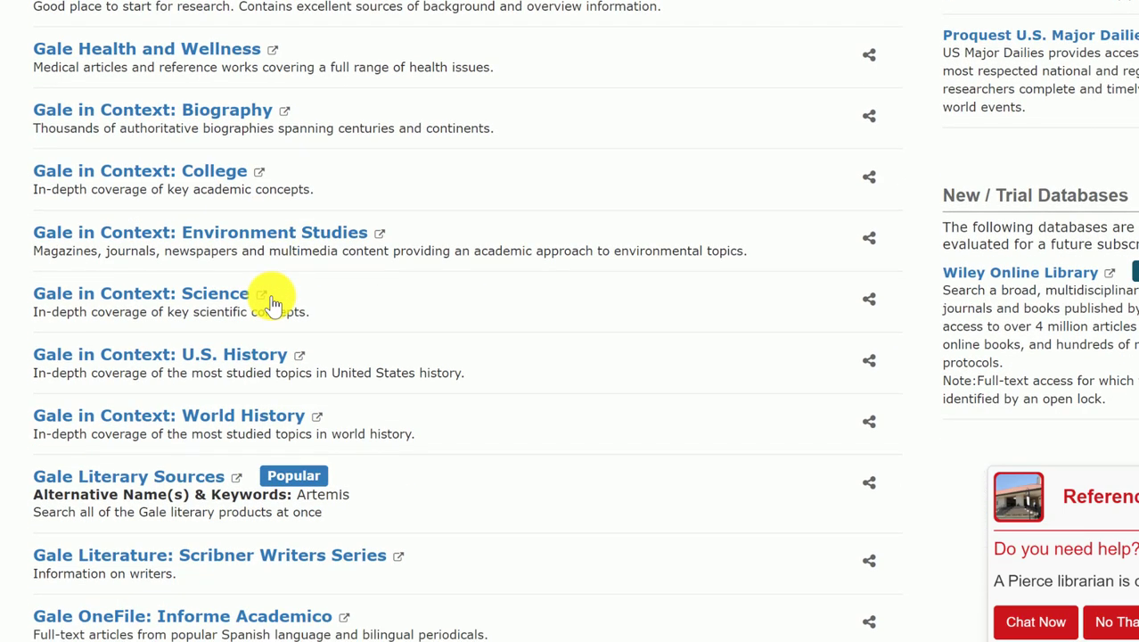
pyautogui.scroll(-1, 272, 303)
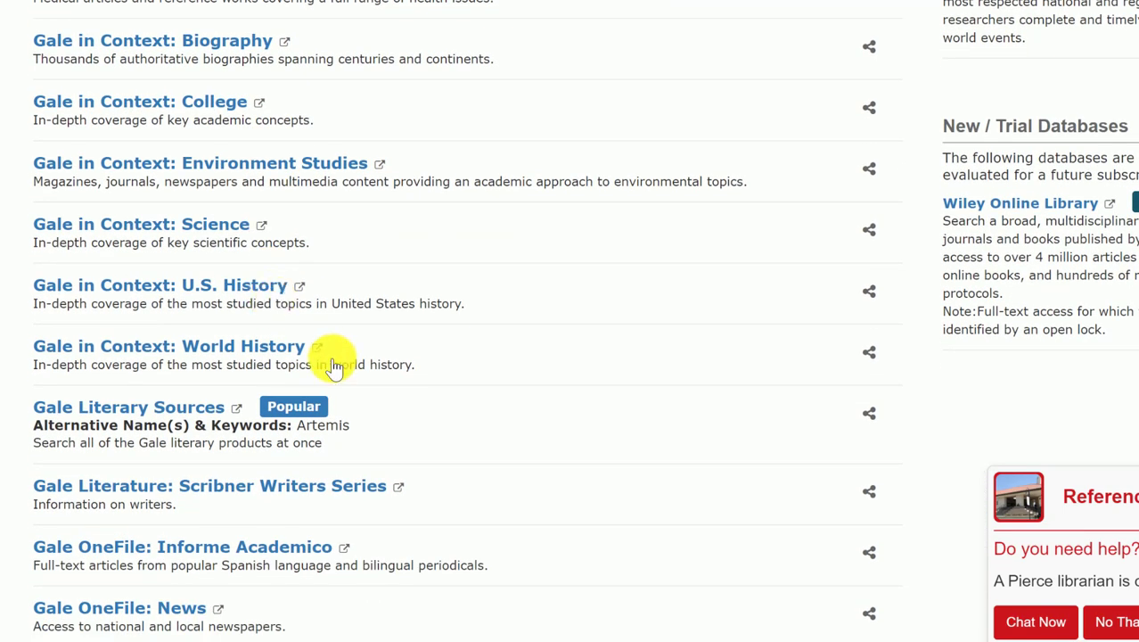
pyautogui.click(183, 413)
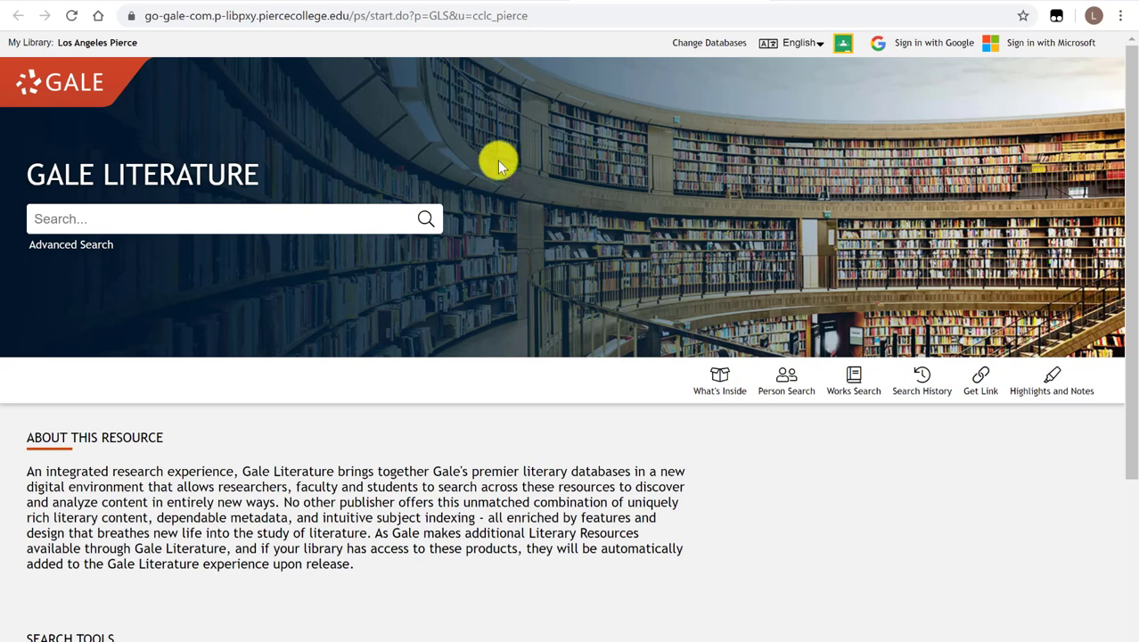
# Step: Search Gale Literature for the suggested term "The Metamorphosis (Kafka, Franz) (Short story)"
pyautogui.click(319, 226)
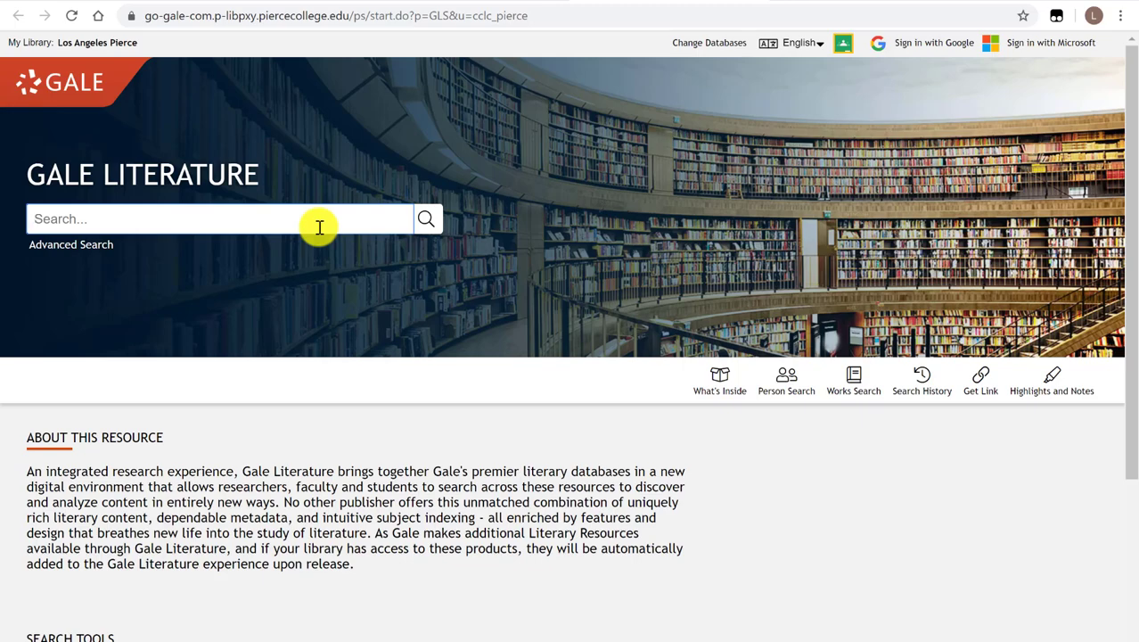
pyautogui.write('the me')
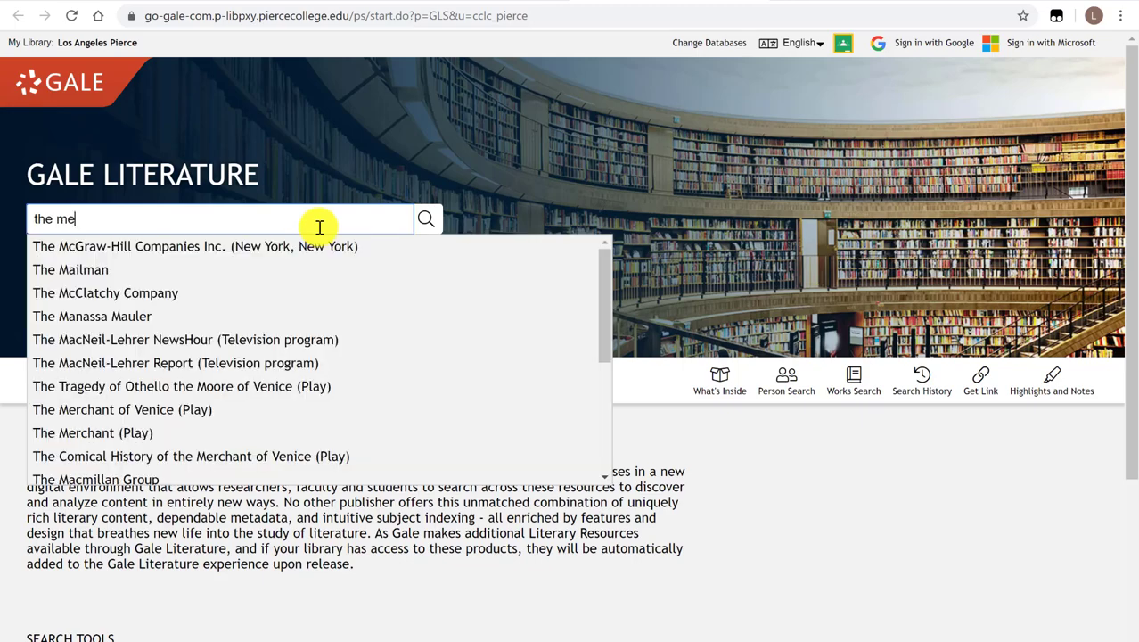
pyautogui.write('tamo')
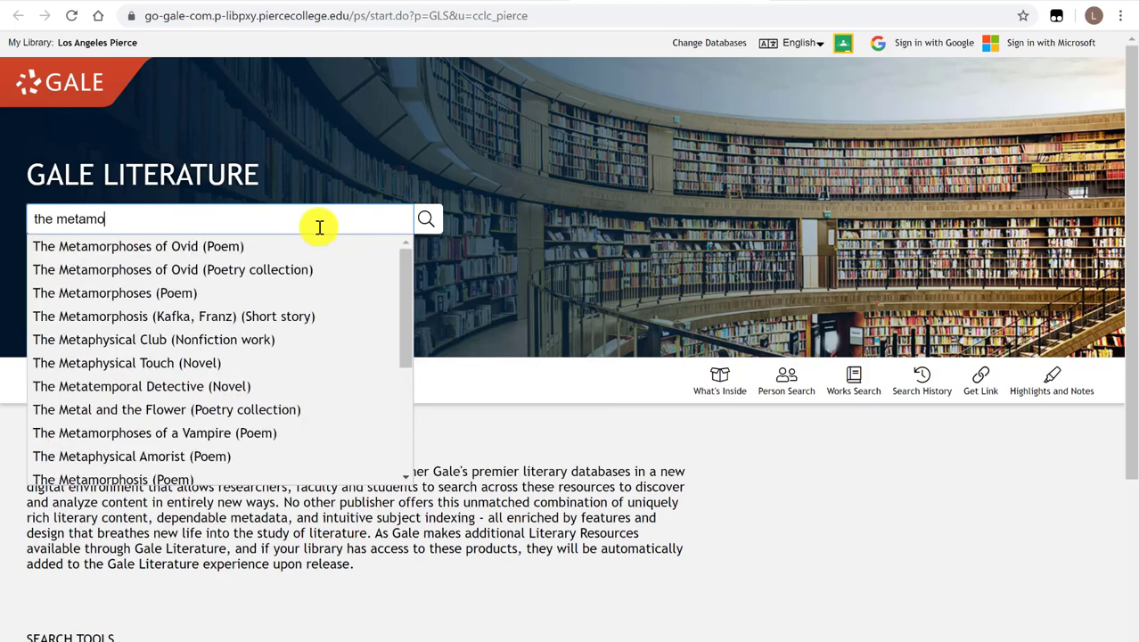
pyautogui.write('r')
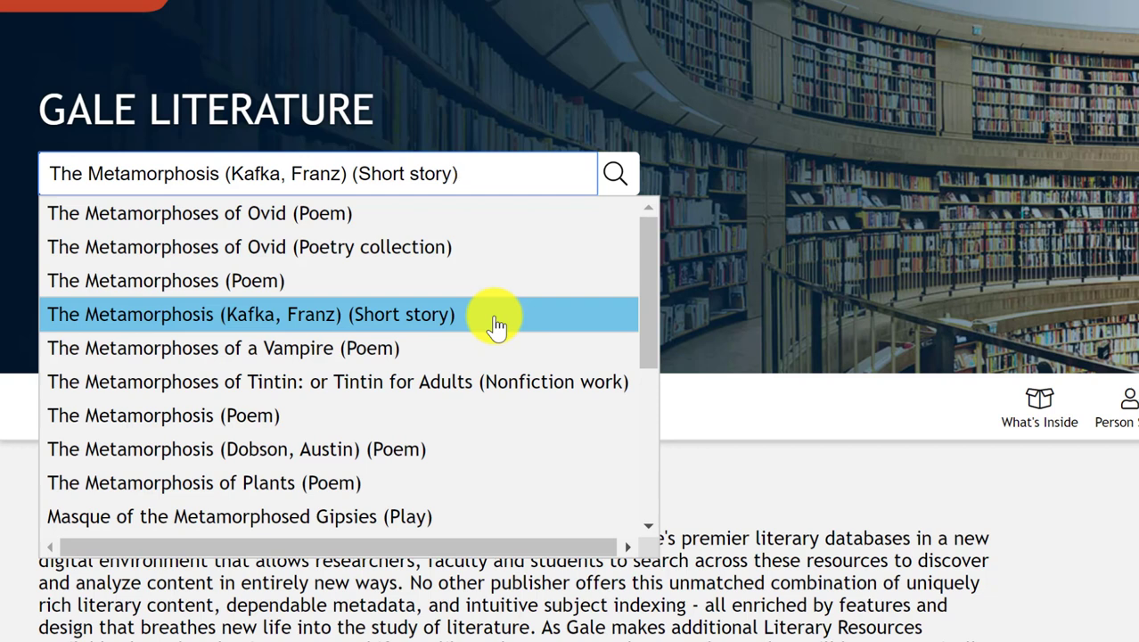
pyautogui.click(496, 323)
pyautogui.click(615, 173)
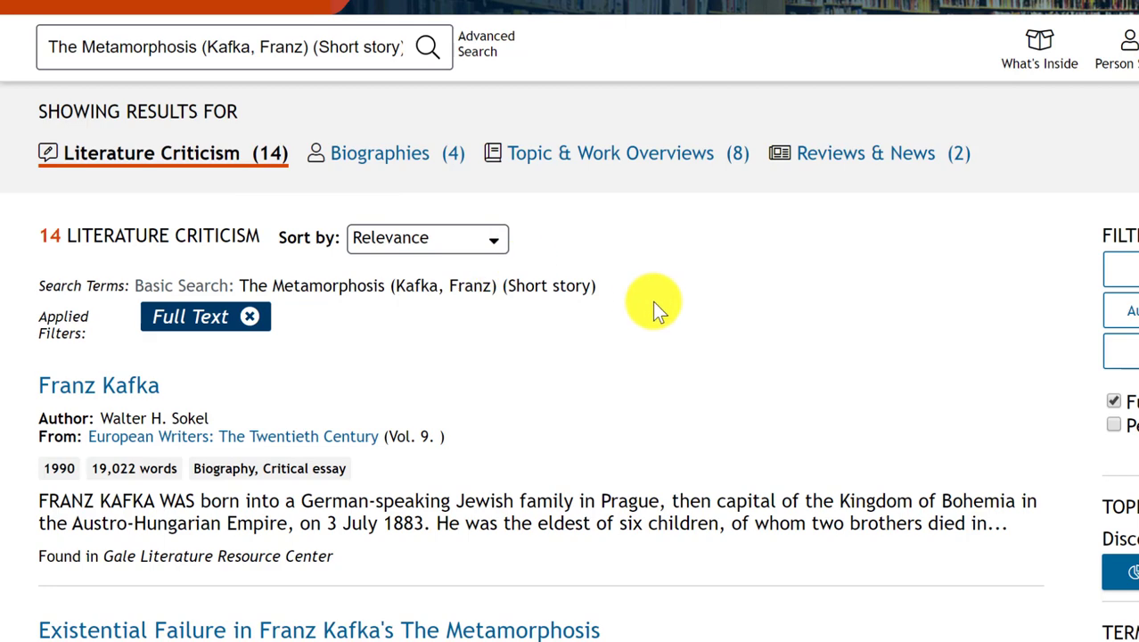
# Step: Examine the Literature Criticism results, comparing the sources, document types and peer-reviewed labels of the first entries
pyautogui.scroll(-1, 652, 303)
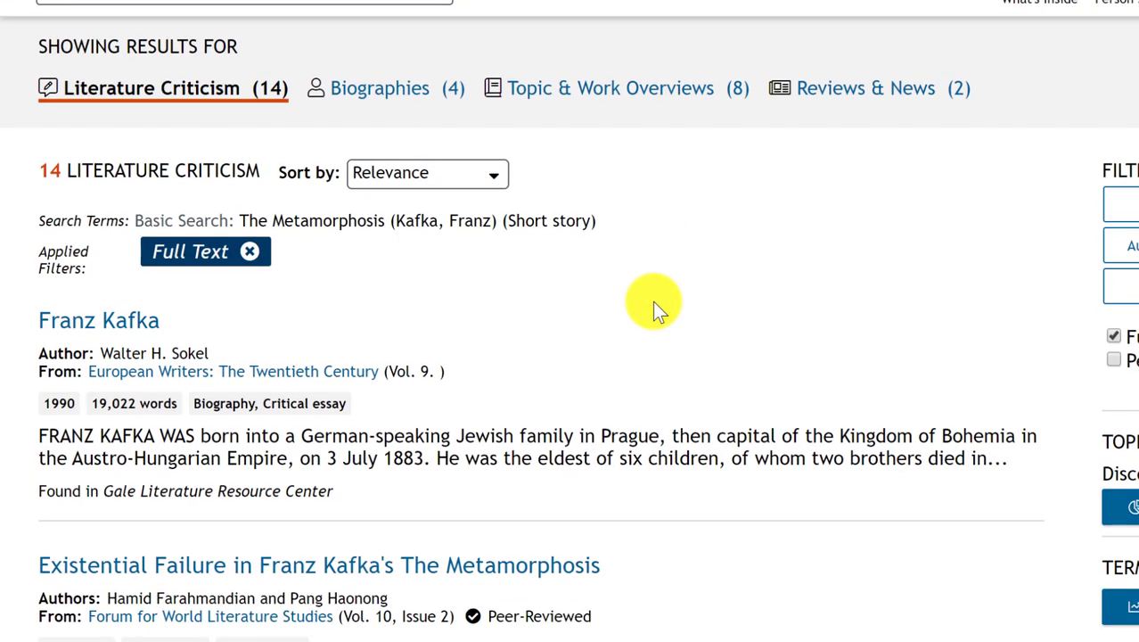
pyautogui.scroll(1, 652, 303)
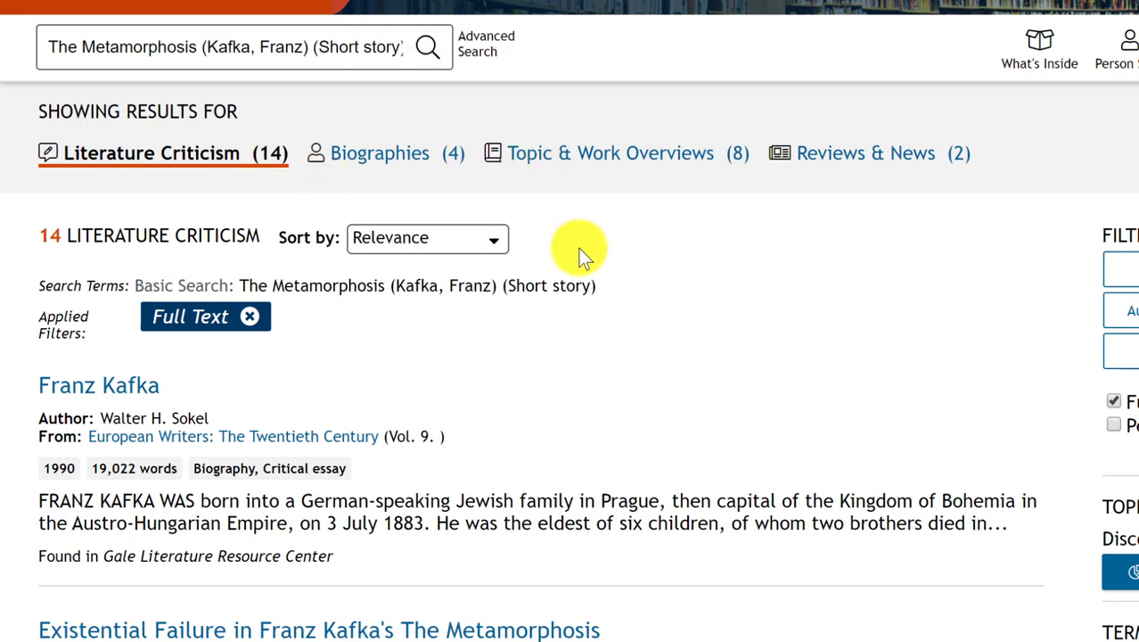
pyautogui.scroll(-1, 397, 341)
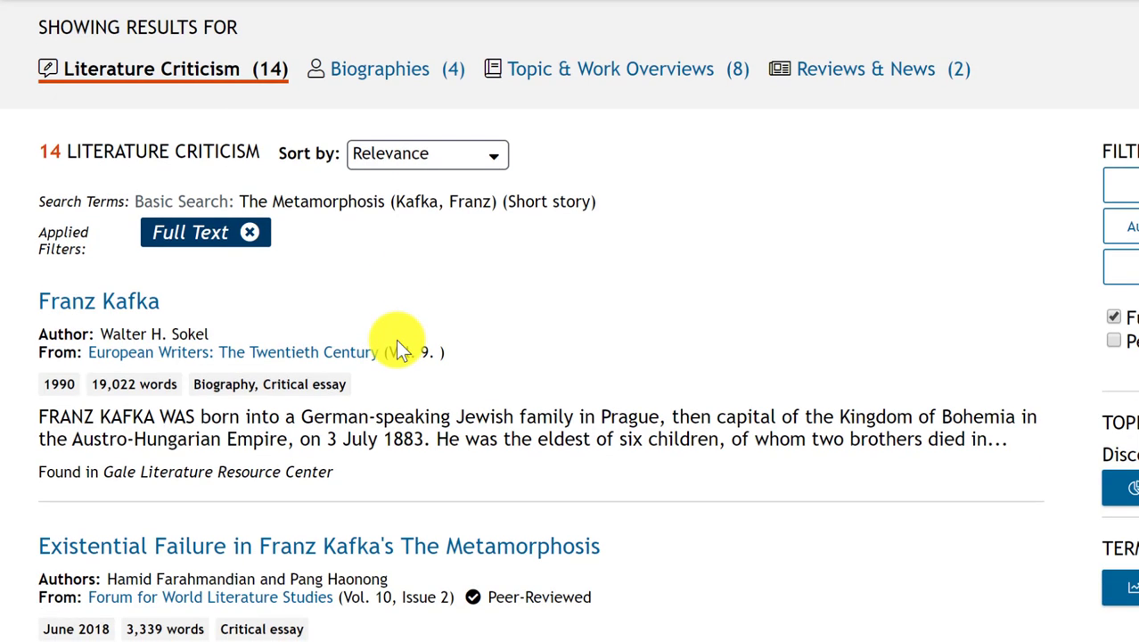
pyautogui.scroll(-2, 536, 326)
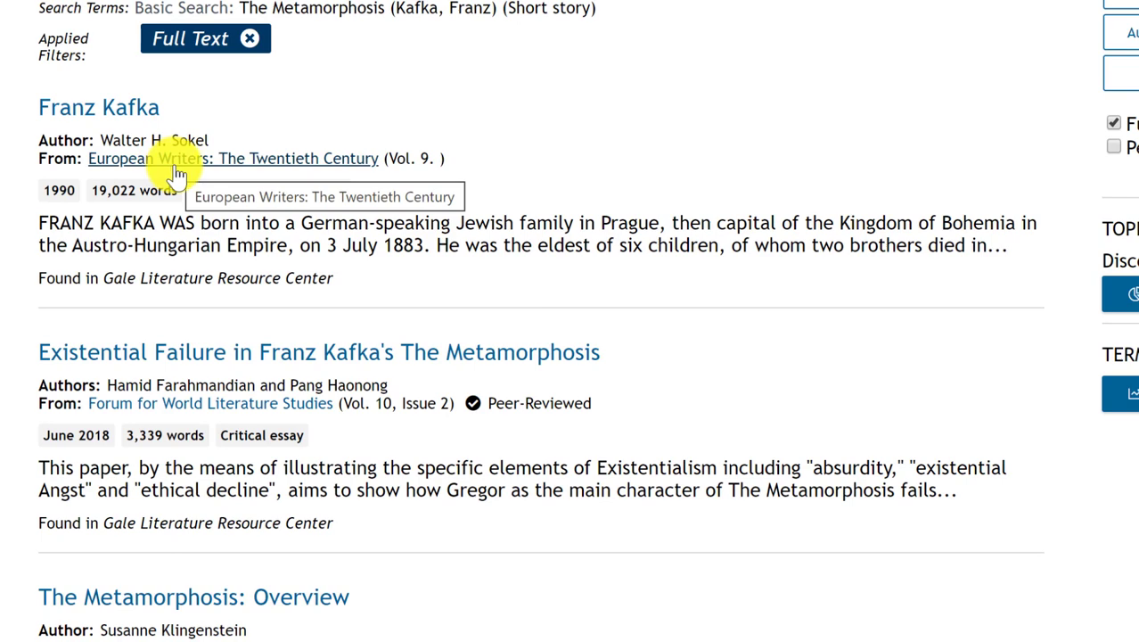
pyautogui.scroll(-2, 627, 256)
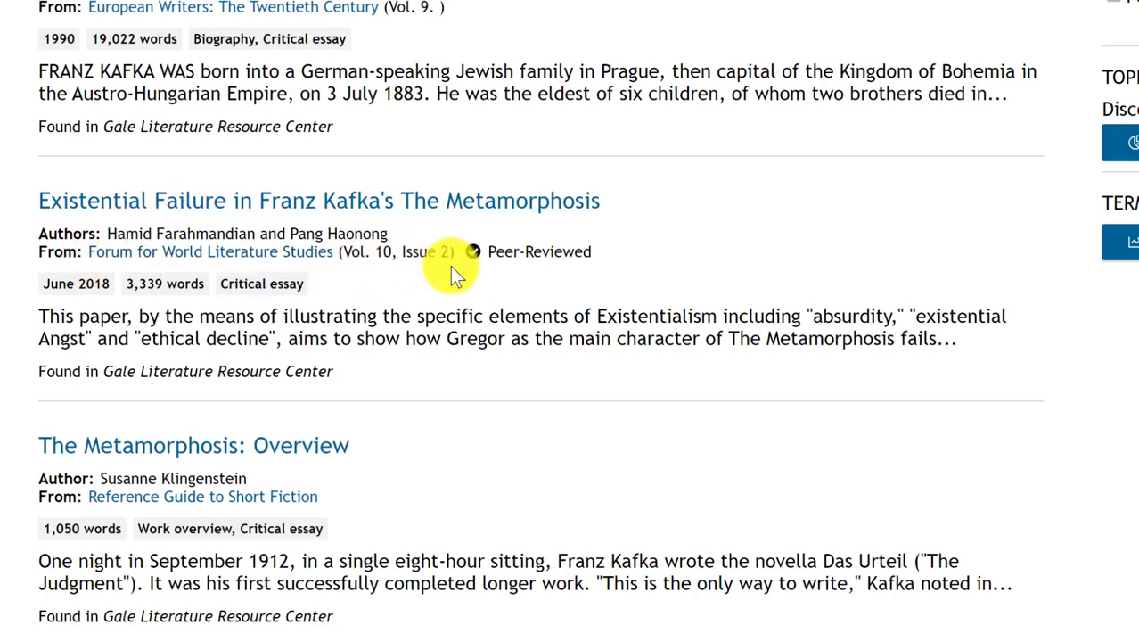
pyautogui.scroll(2, 527, 280)
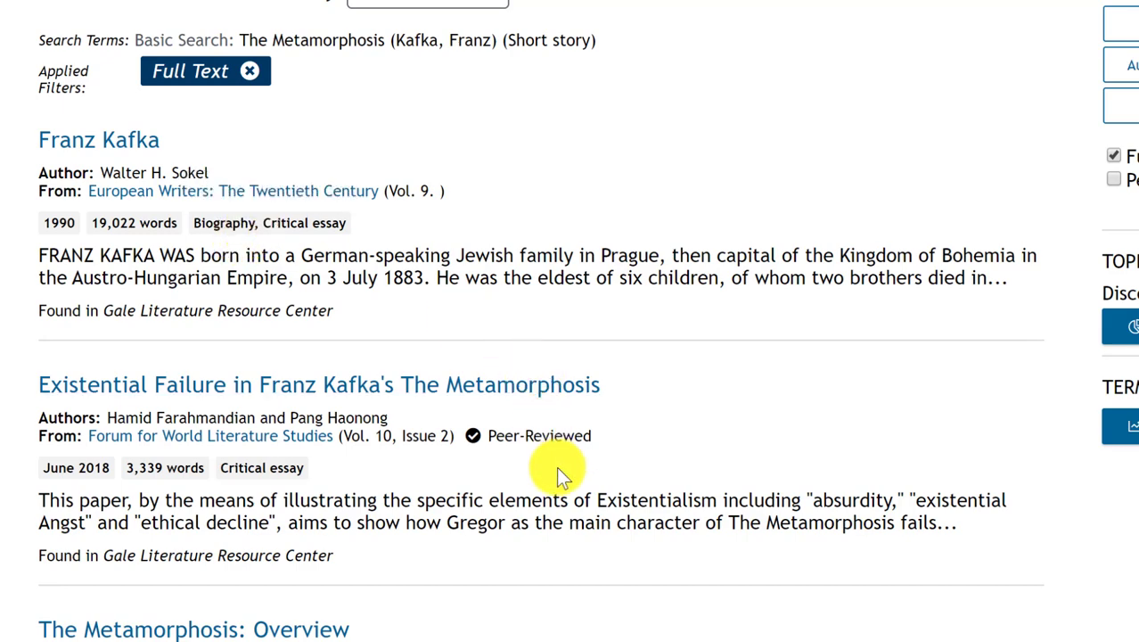
pyautogui.scroll(-3, 556, 466)
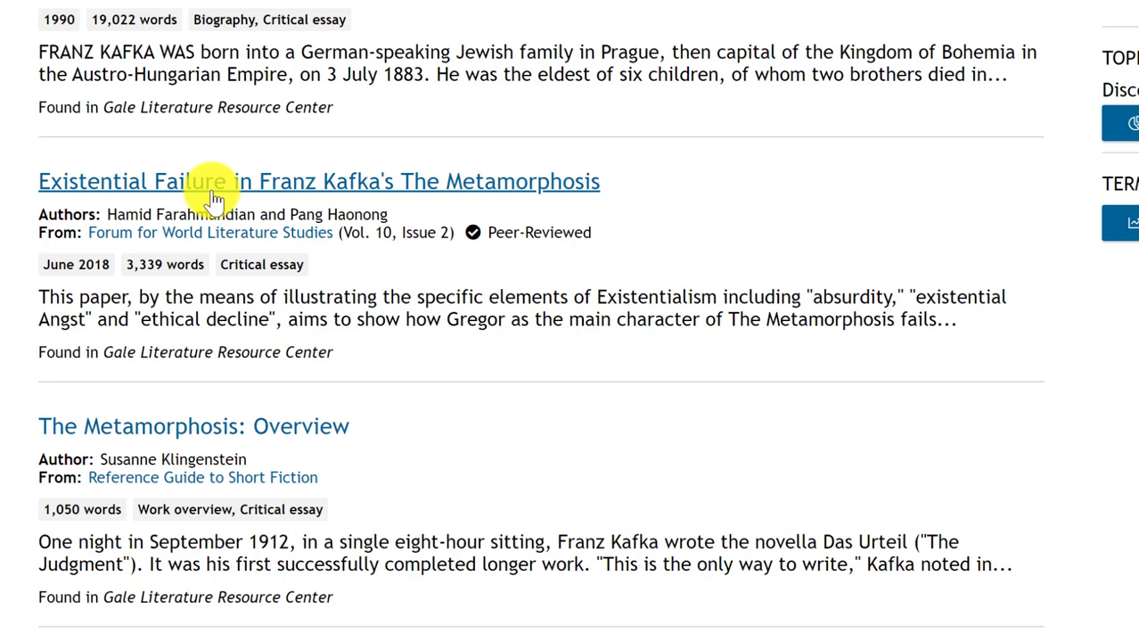
# Step: Open the article "Existential Failure in Franz Kafka's The Metamorphosis" in a new tab and switch to it
pyautogui.rightClick(422, 179)
pyautogui.click(470, 202)
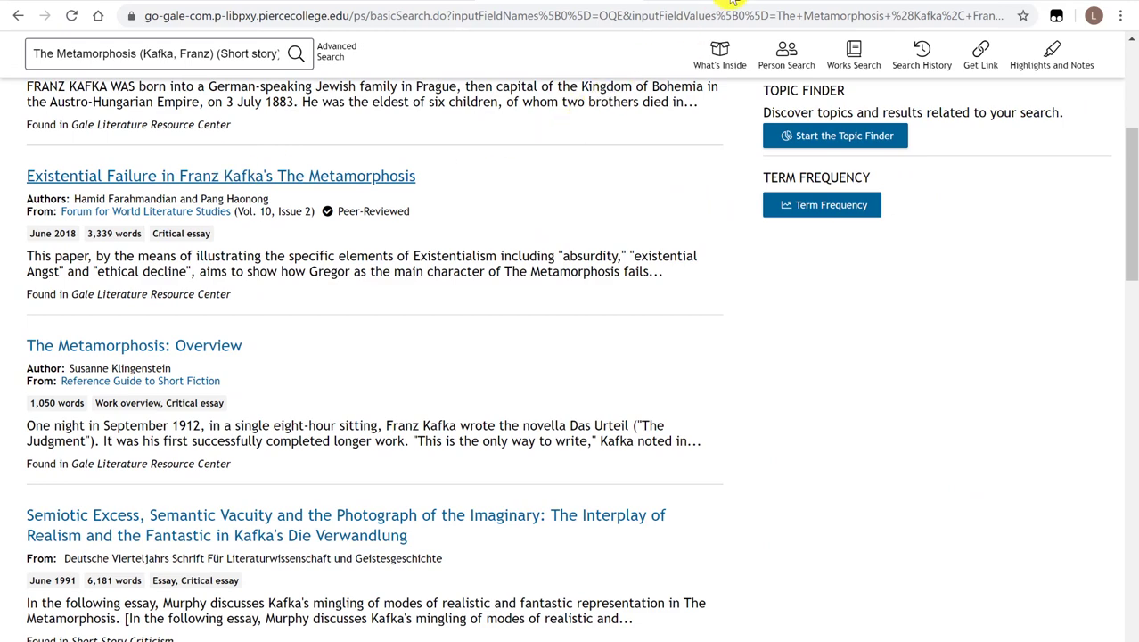
pyautogui.click(731, 2)
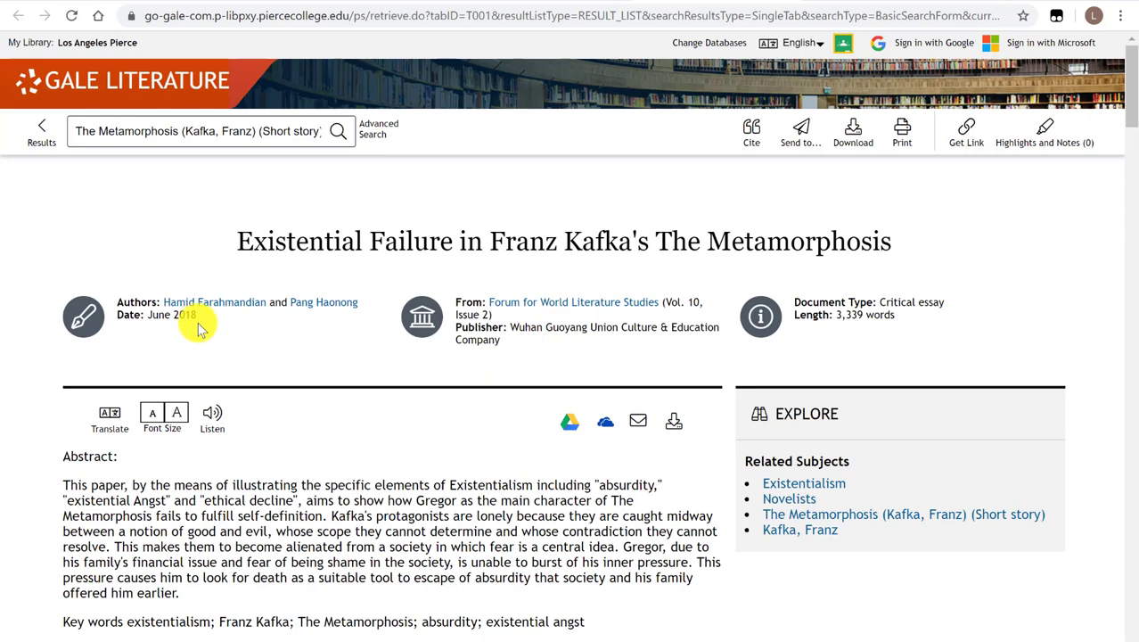
# Step: Look through the full article from its abstract and section headings down to the conclusion and Works Cited list
pyautogui.scroll(-2, 476, 369)
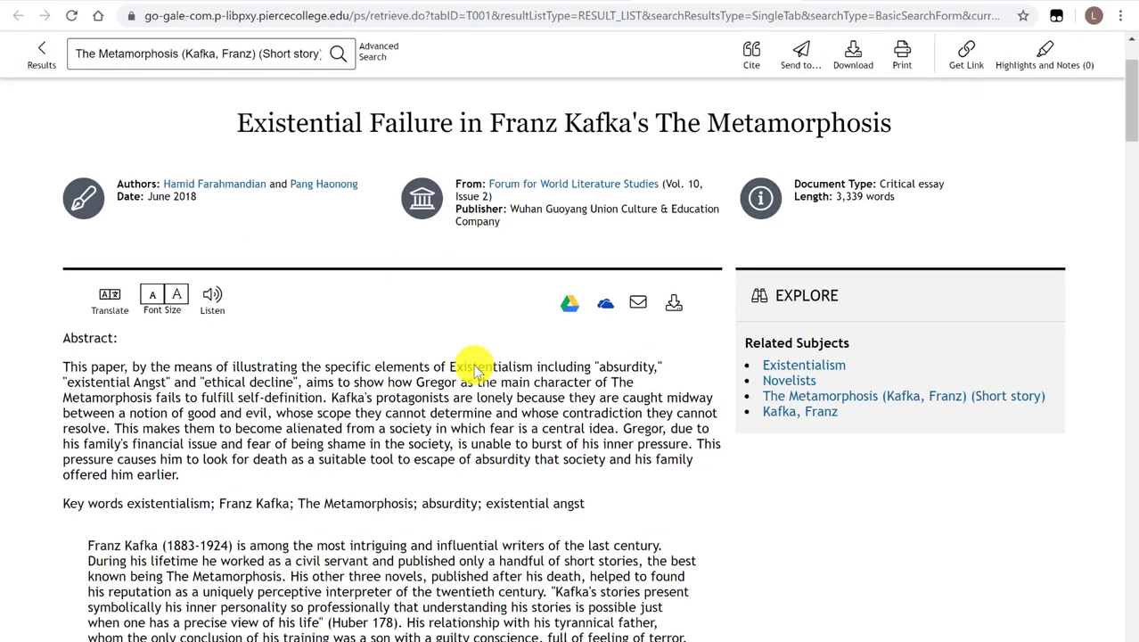
pyautogui.scroll(-1, 476, 369)
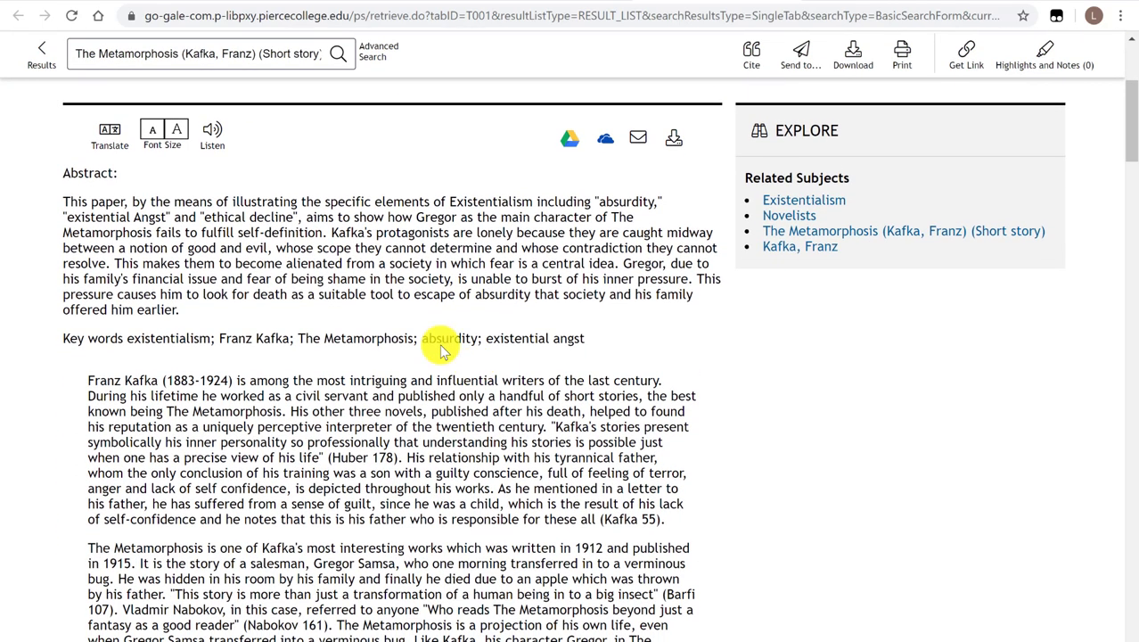
pyautogui.scroll(-2, 388, 339)
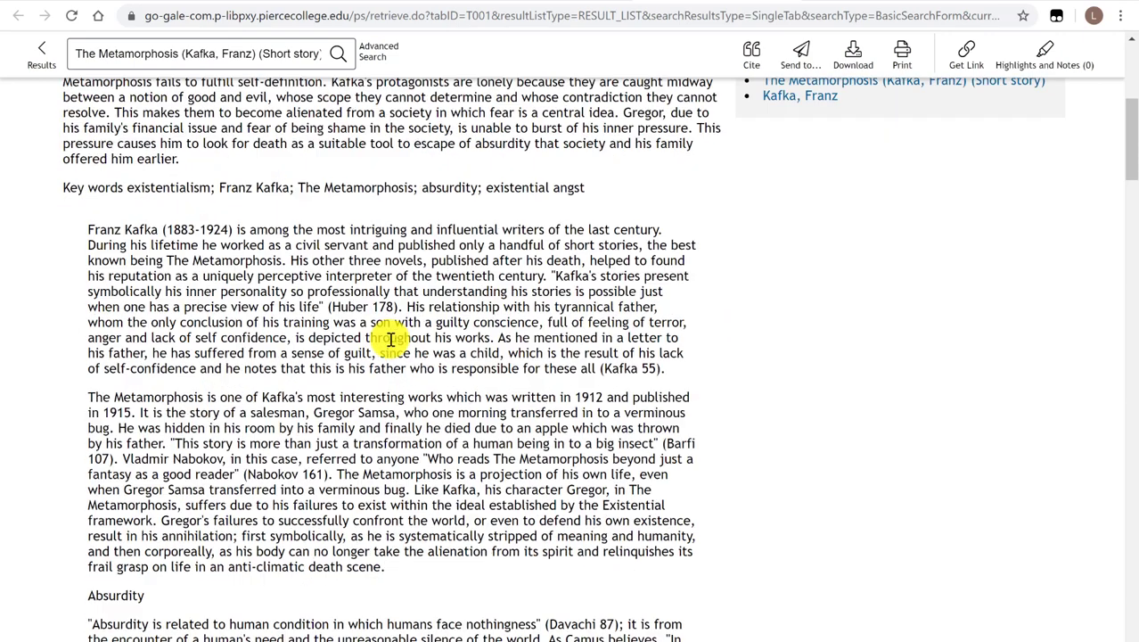
pyautogui.scroll(-1, 388, 339)
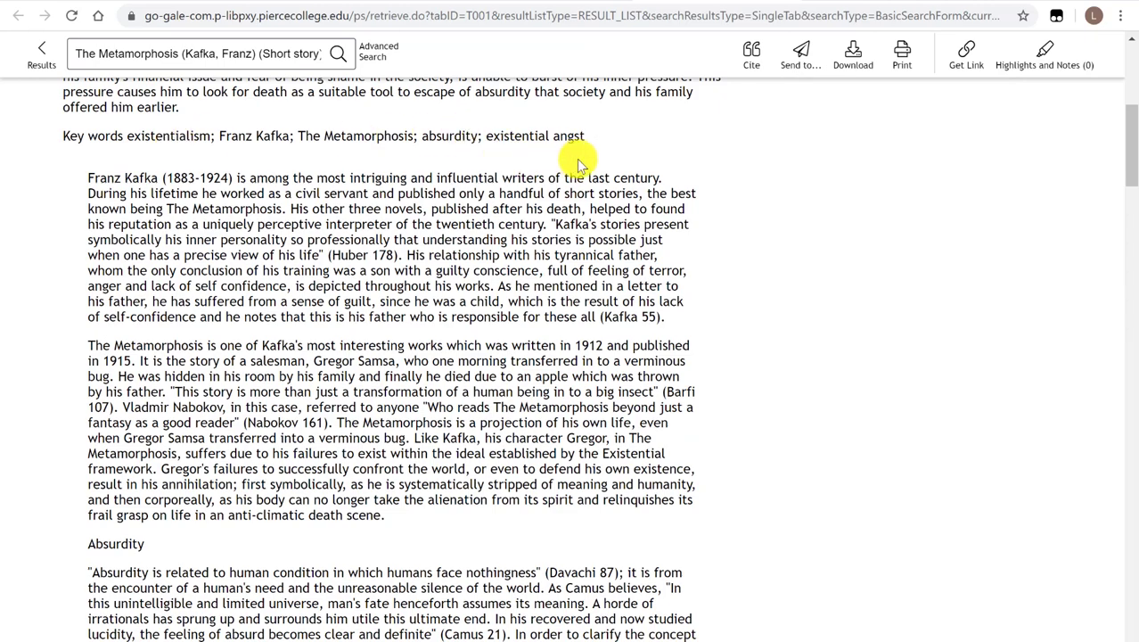
pyautogui.scroll(-3, 446, 218)
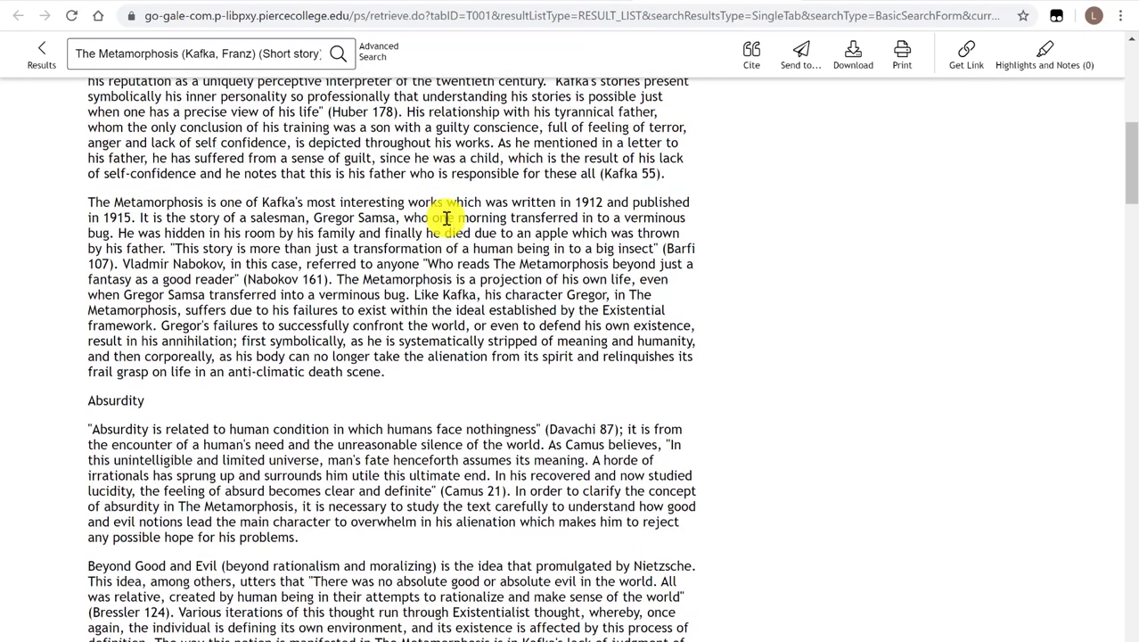
pyautogui.scroll(-5, 271, 347)
pyautogui.scroll(2, 173, 241)
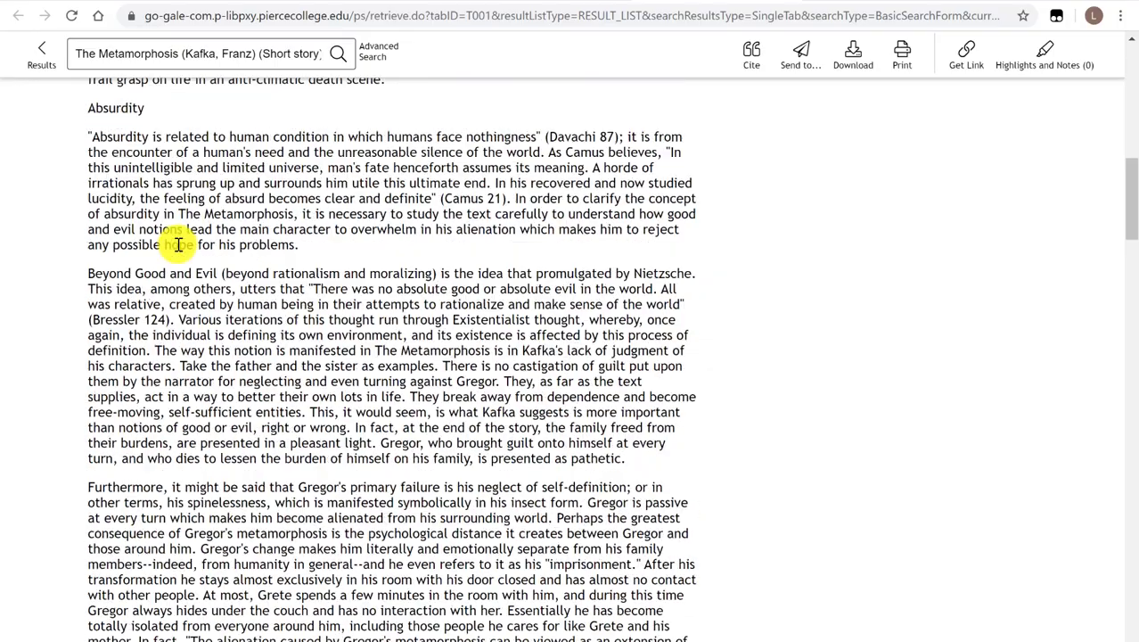
pyautogui.scroll(-4, 368, 306)
pyautogui.scroll(-6, 368, 306)
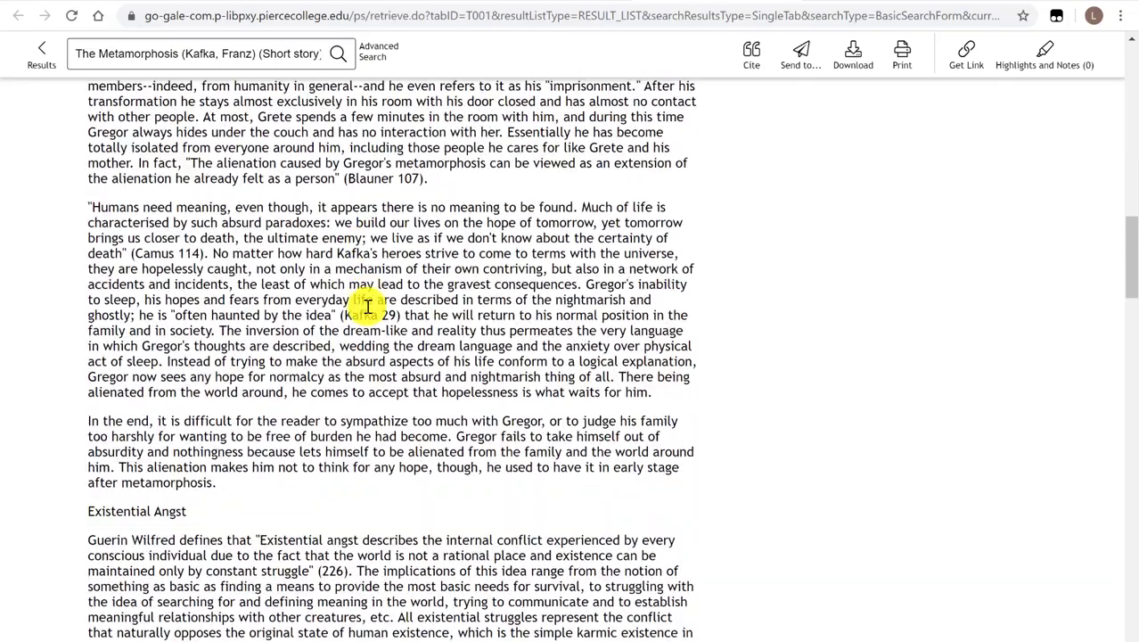
pyautogui.scroll(-7, 519, 328)
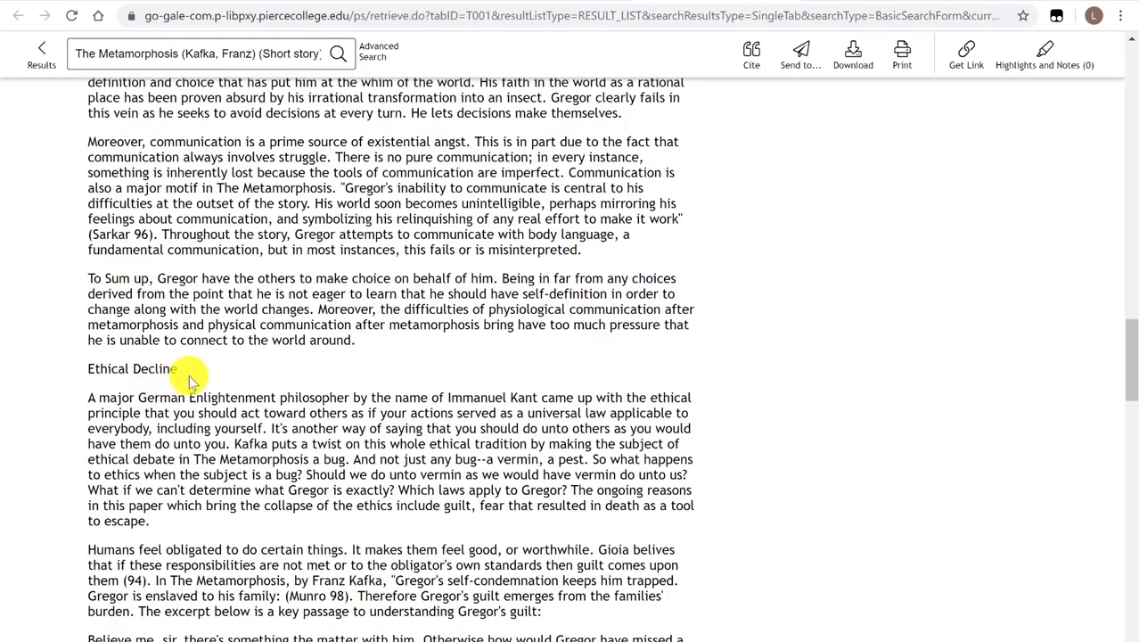
pyautogui.scroll(-2, 189, 381)
pyautogui.scroll(-4, 189, 380)
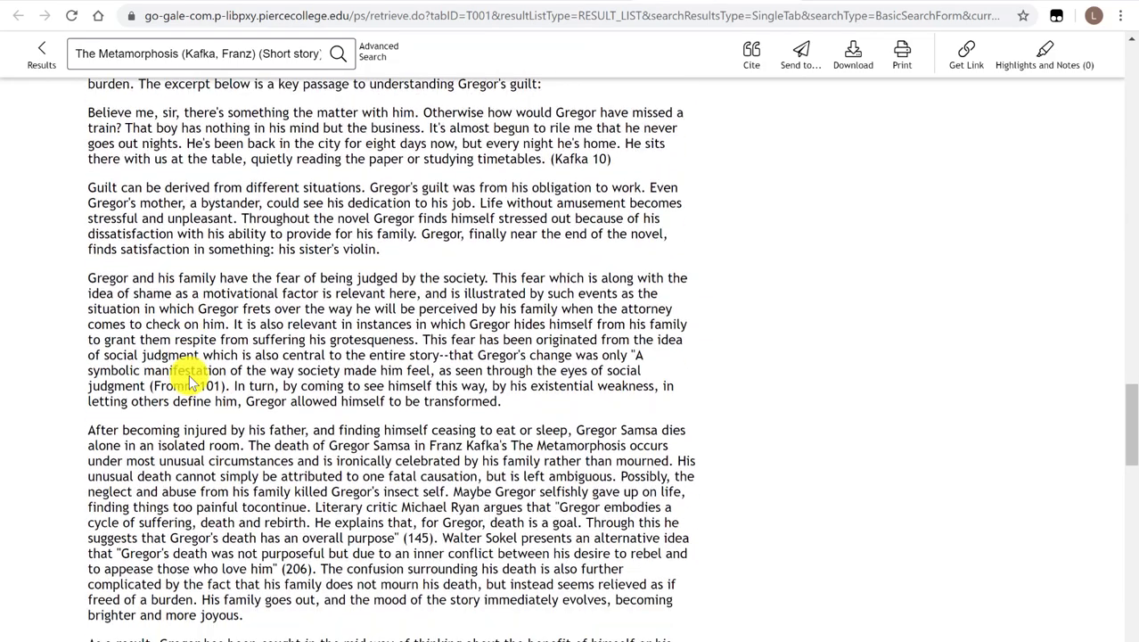
pyautogui.scroll(-3, 541, 399)
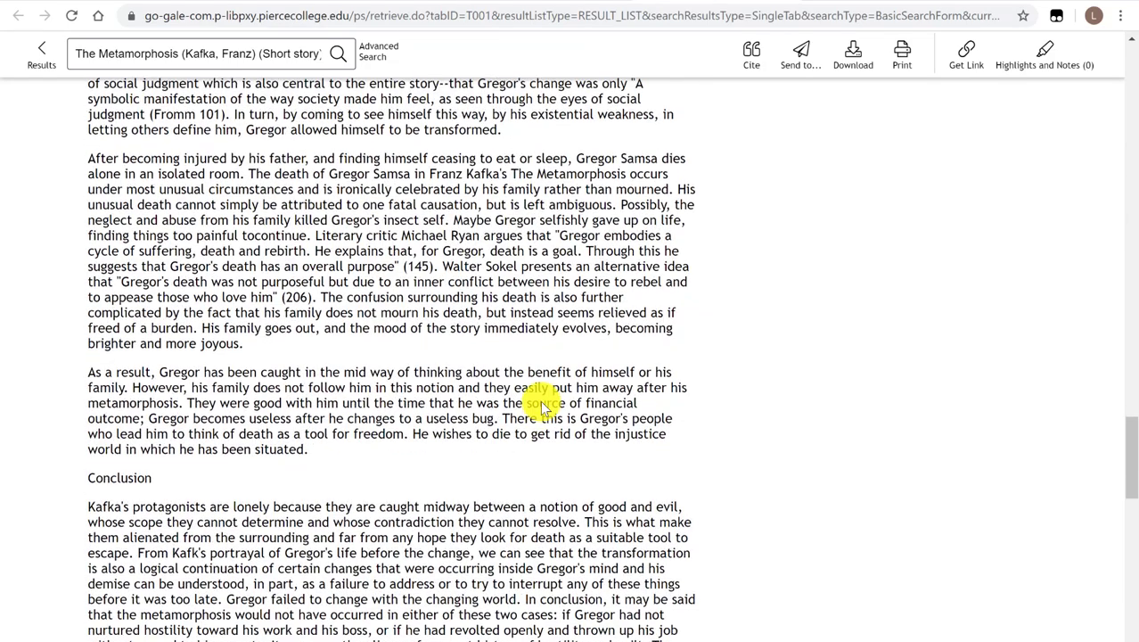
pyautogui.scroll(-2, 542, 406)
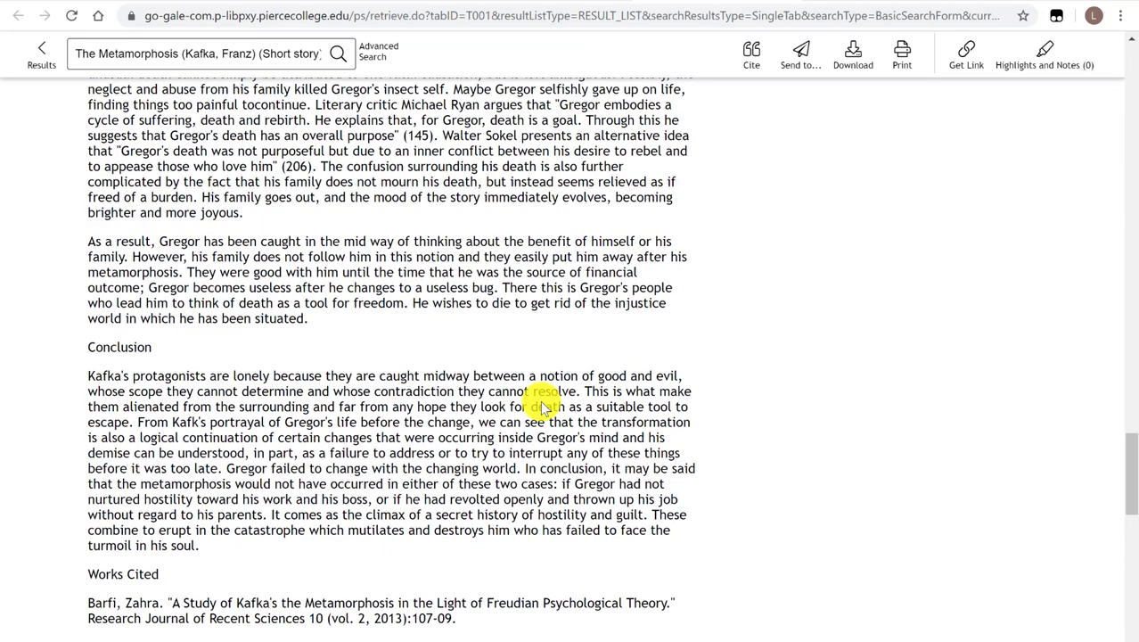
pyautogui.scroll(-2, 695, 478)
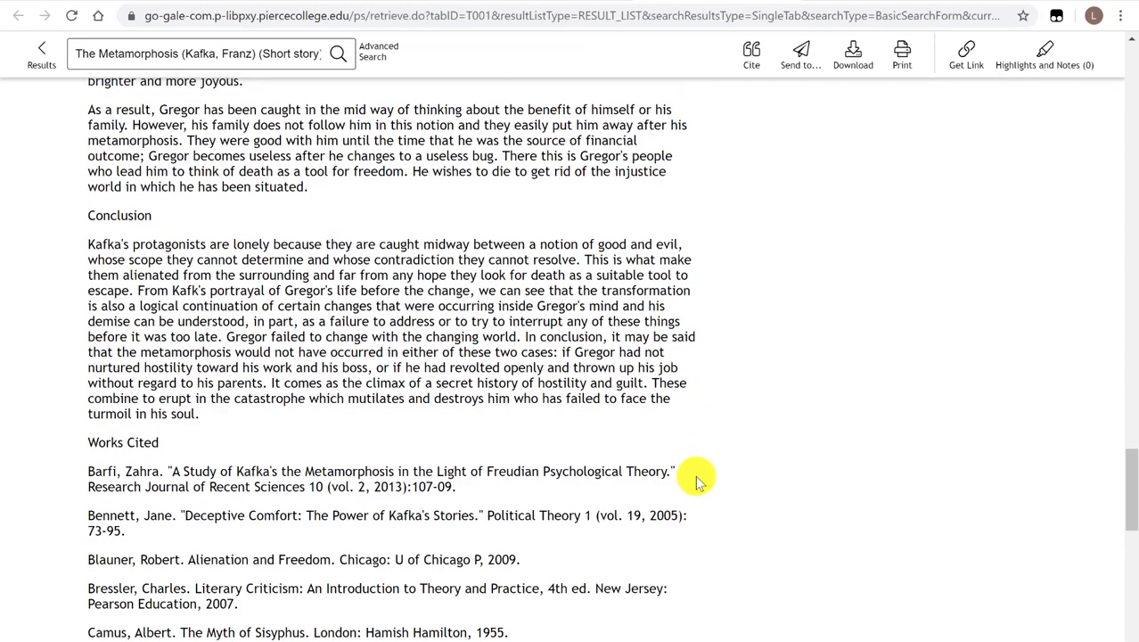
pyautogui.scroll(-2, 696, 480)
pyautogui.scroll(-3, 696, 481)
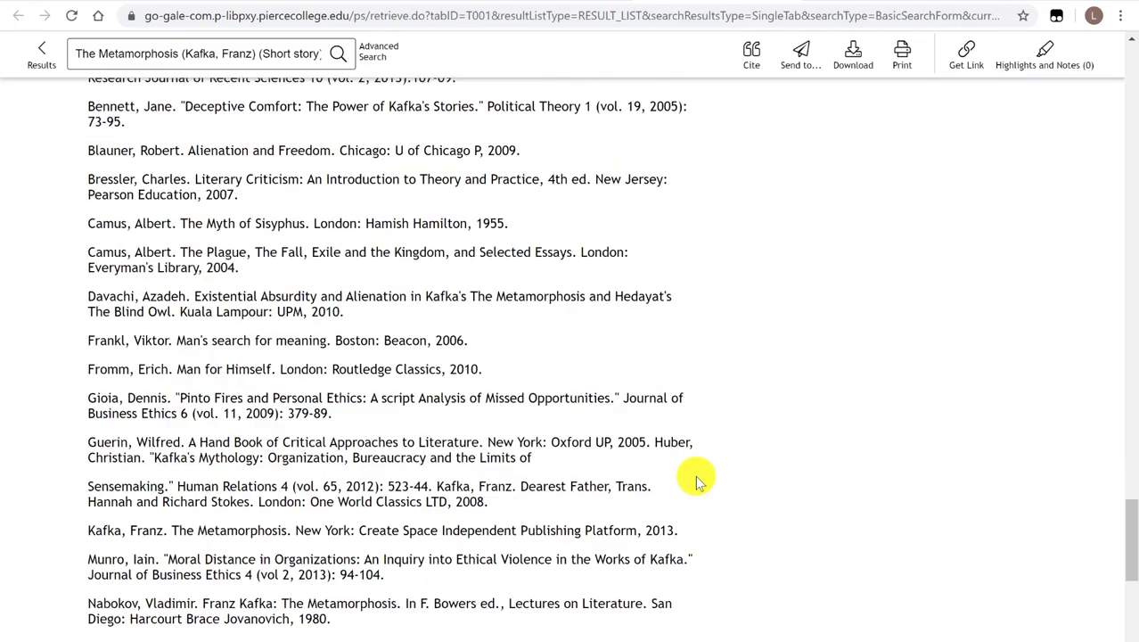
# Step: Review the article's conclusion and the entries in its Works Cited list
pyautogui.scroll(4, 696, 480)
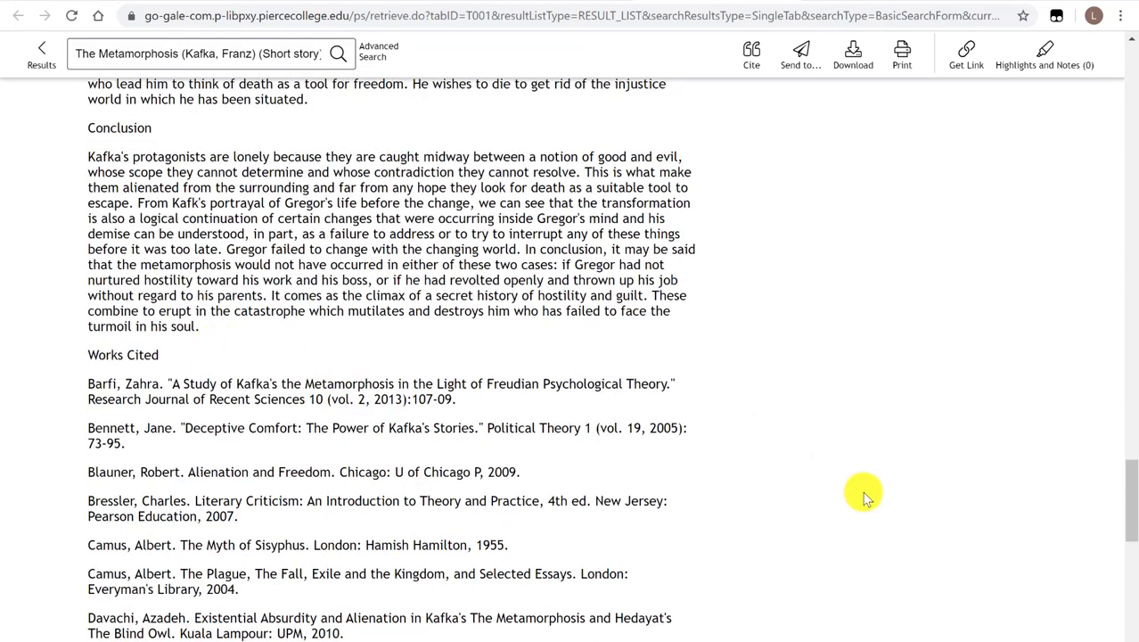
pyautogui.scroll(-10, 864, 493)
pyautogui.scroll(-4, 864, 494)
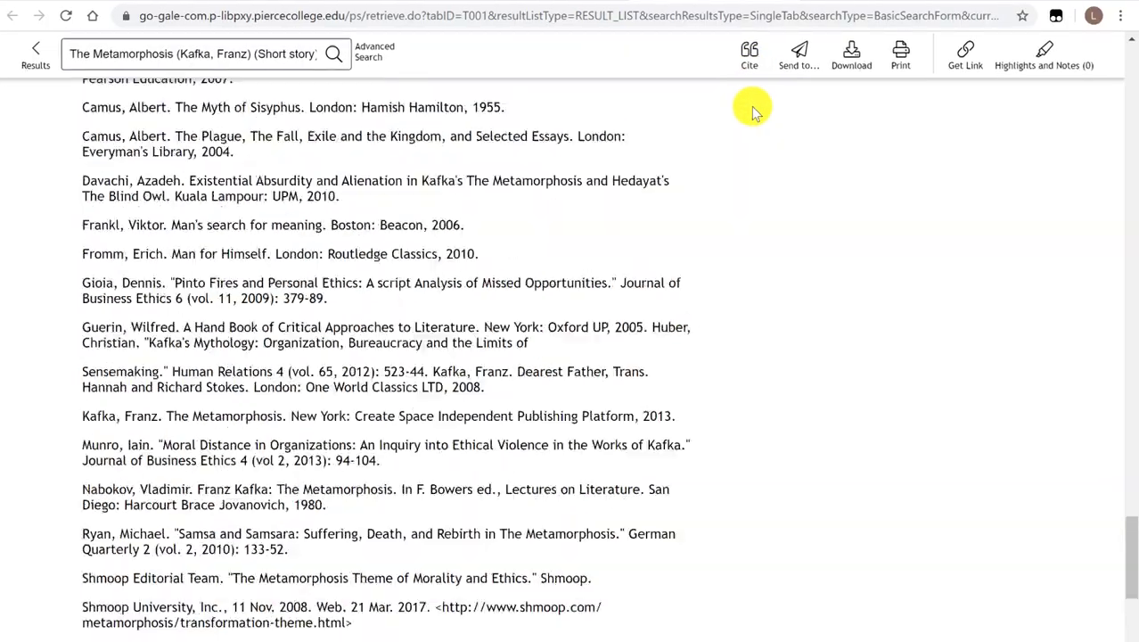
# Step: View the article's citation in MLA 8th Edition and APA 6th Edition formats, return to MLA, and close the citation tools
pyautogui.scroll(15, 753, 110)
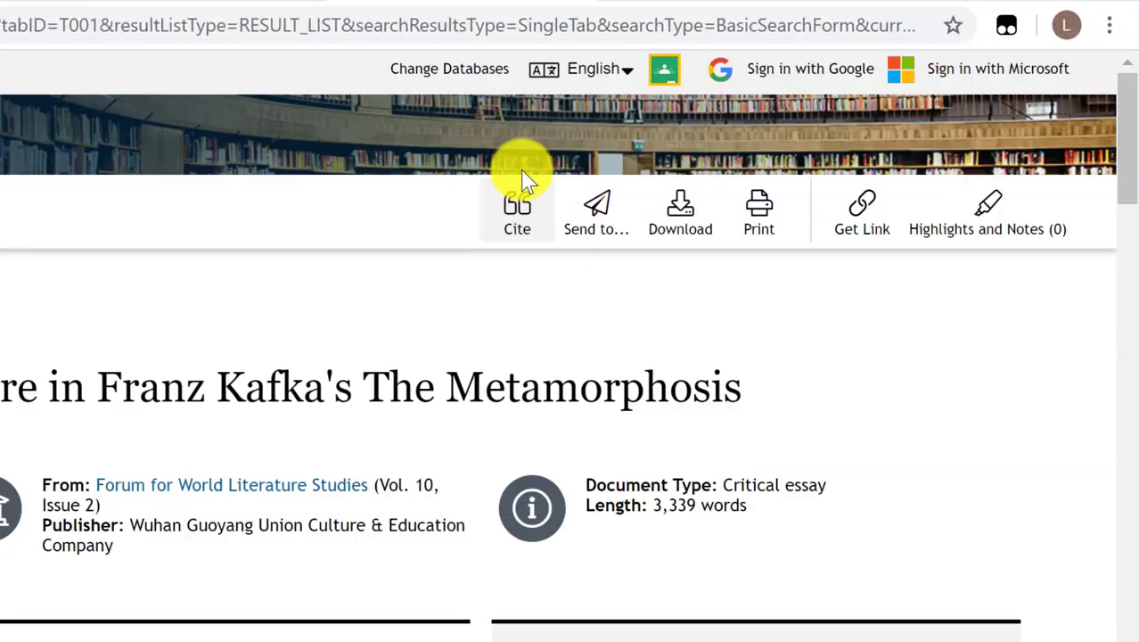
pyautogui.click(512, 233)
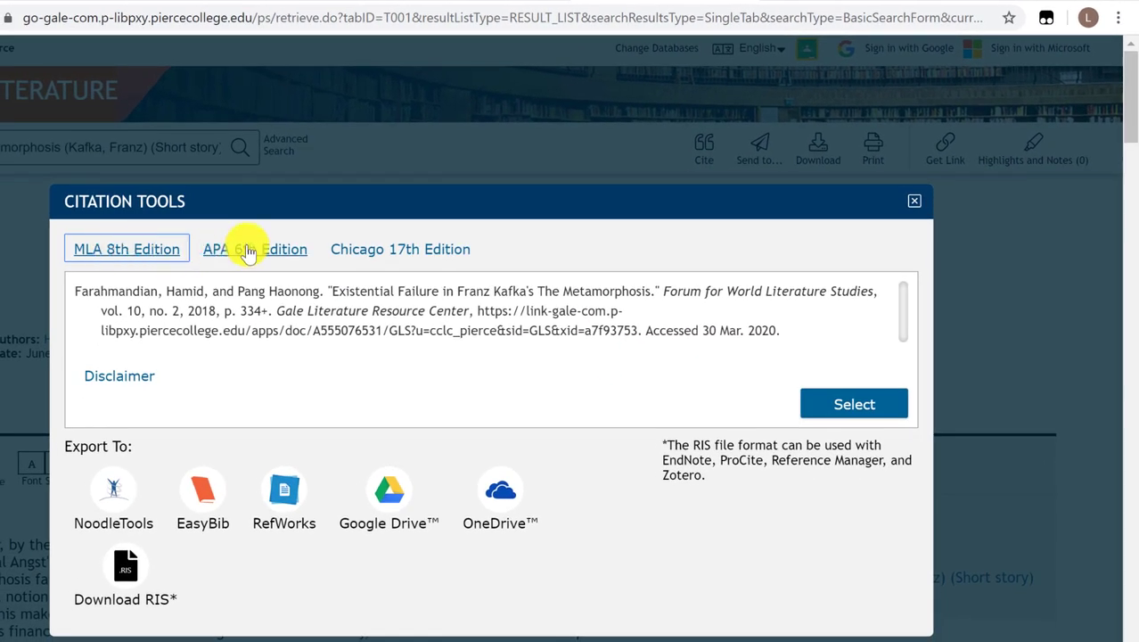
pyautogui.click(247, 252)
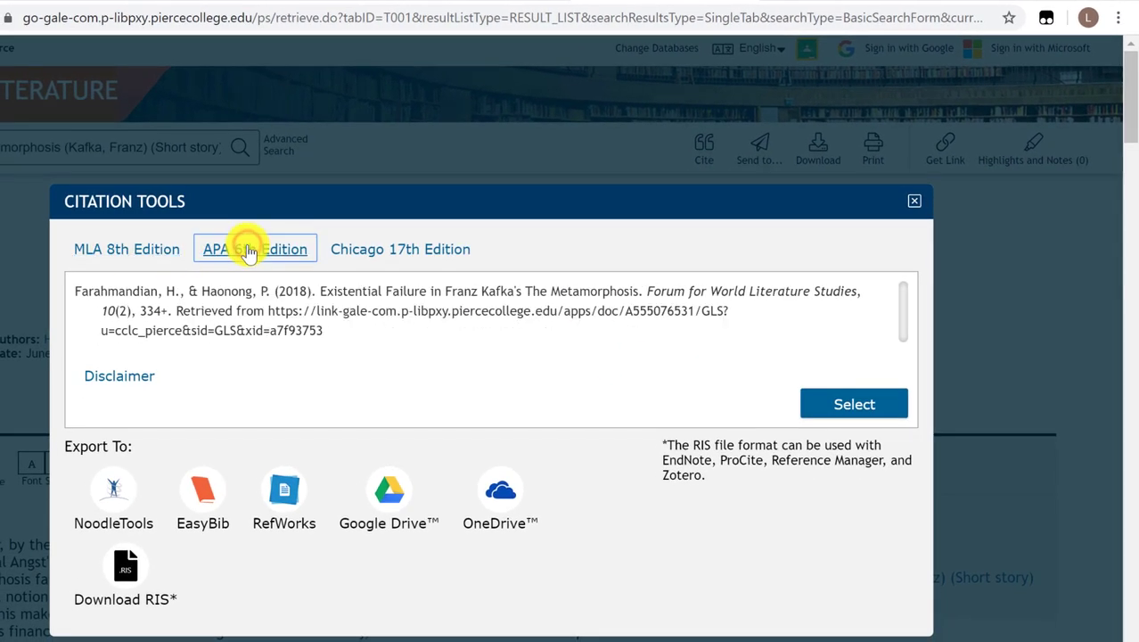
pyautogui.click(144, 252)
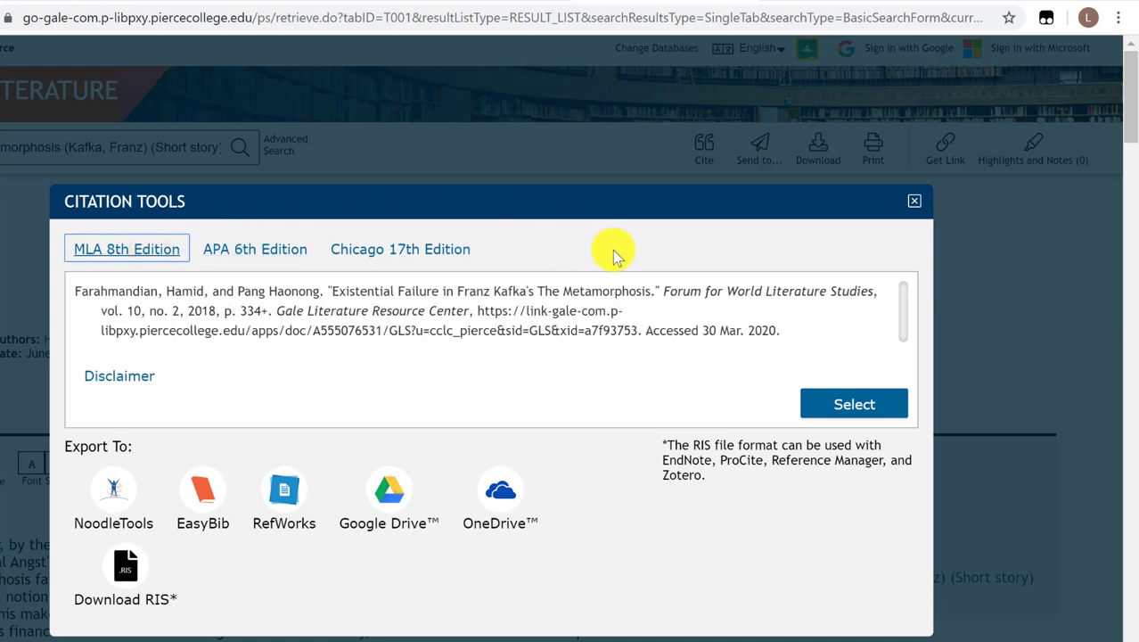
pyautogui.click(914, 202)
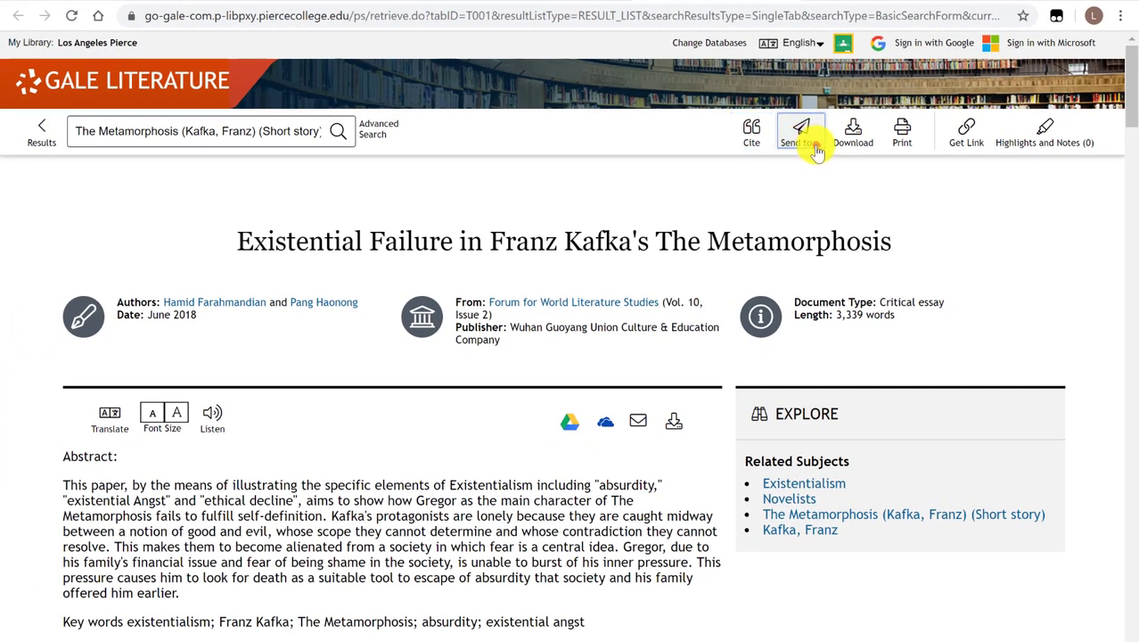
# Step: Inspect the Send To options and the e-mail form with its Full Text, PDF and Citation choices, and close it without sending
pyautogui.click(806, 147)
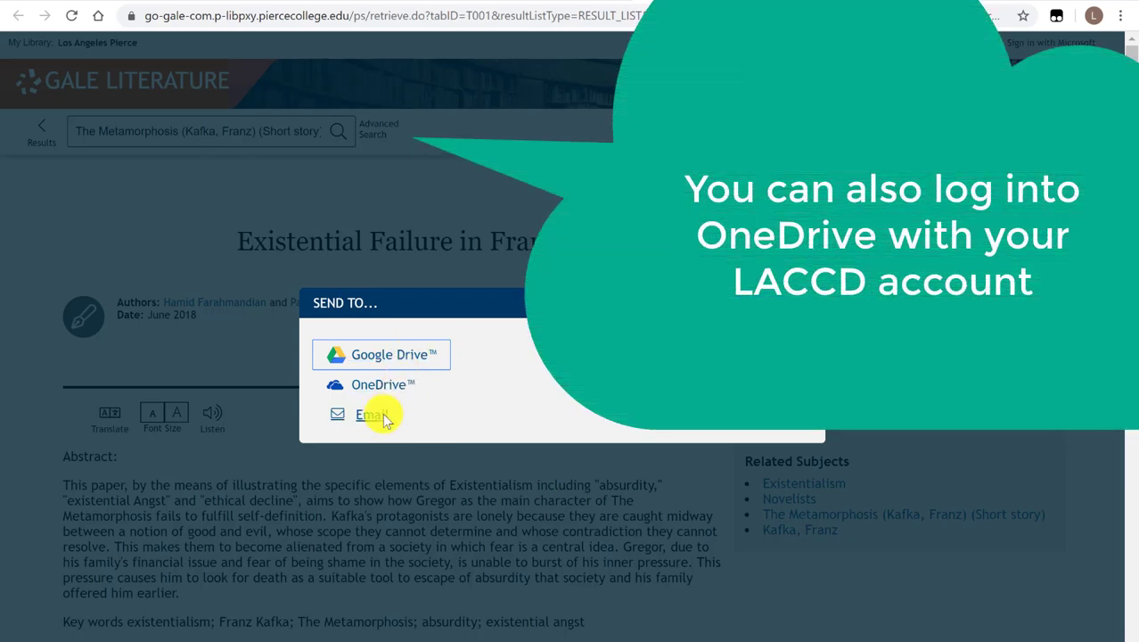
pyautogui.click(376, 419)
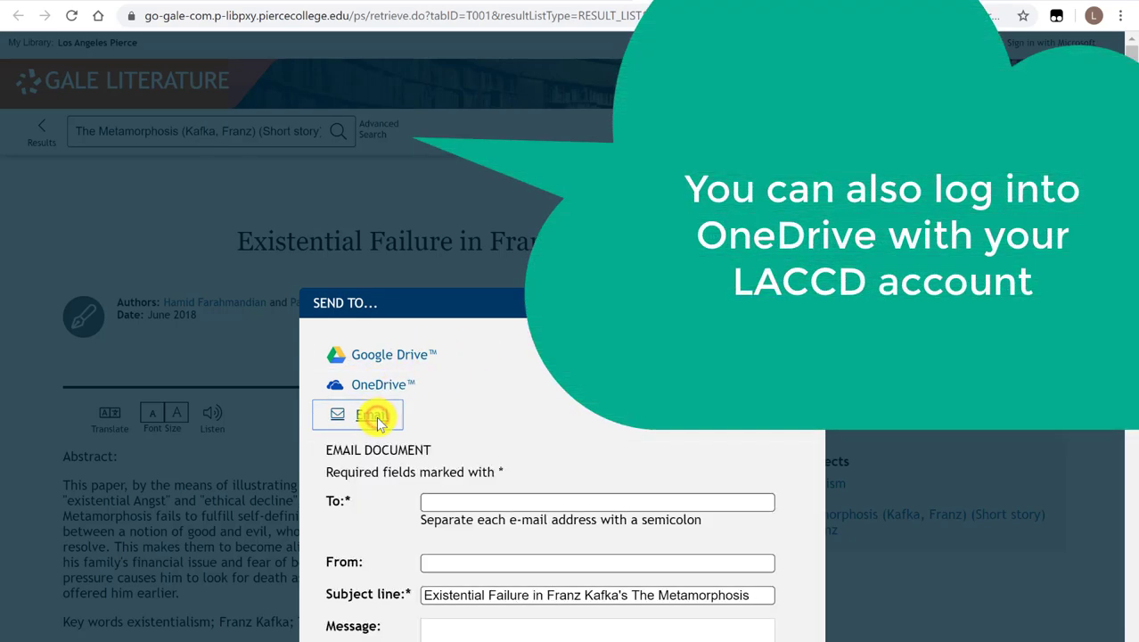
pyautogui.scroll(-3, 544, 417)
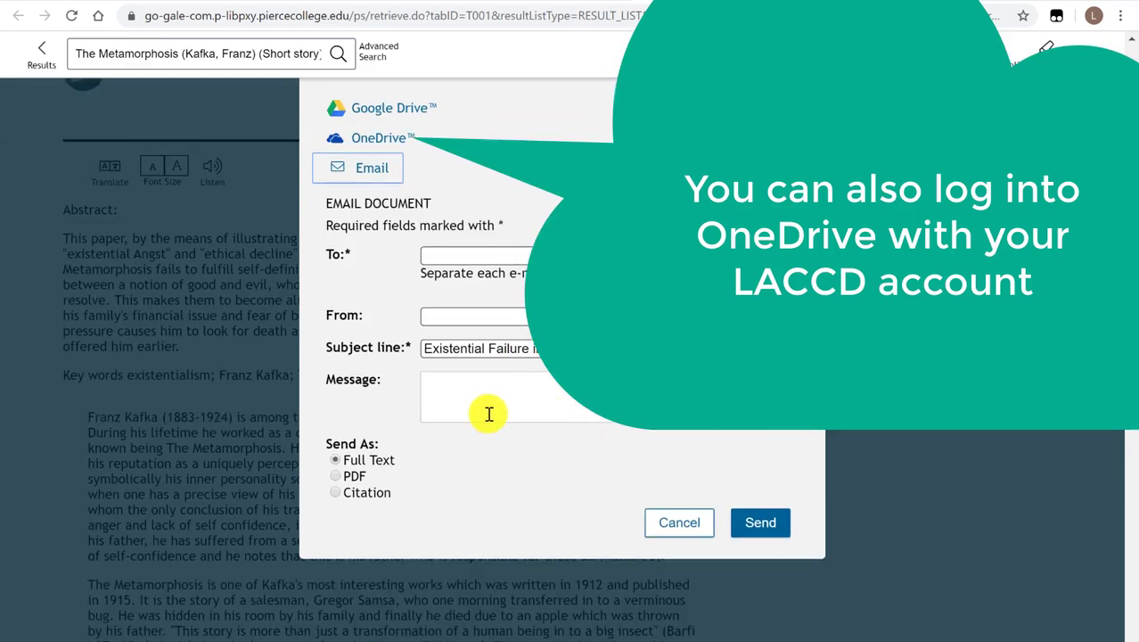
pyautogui.scroll(1, 483, 412)
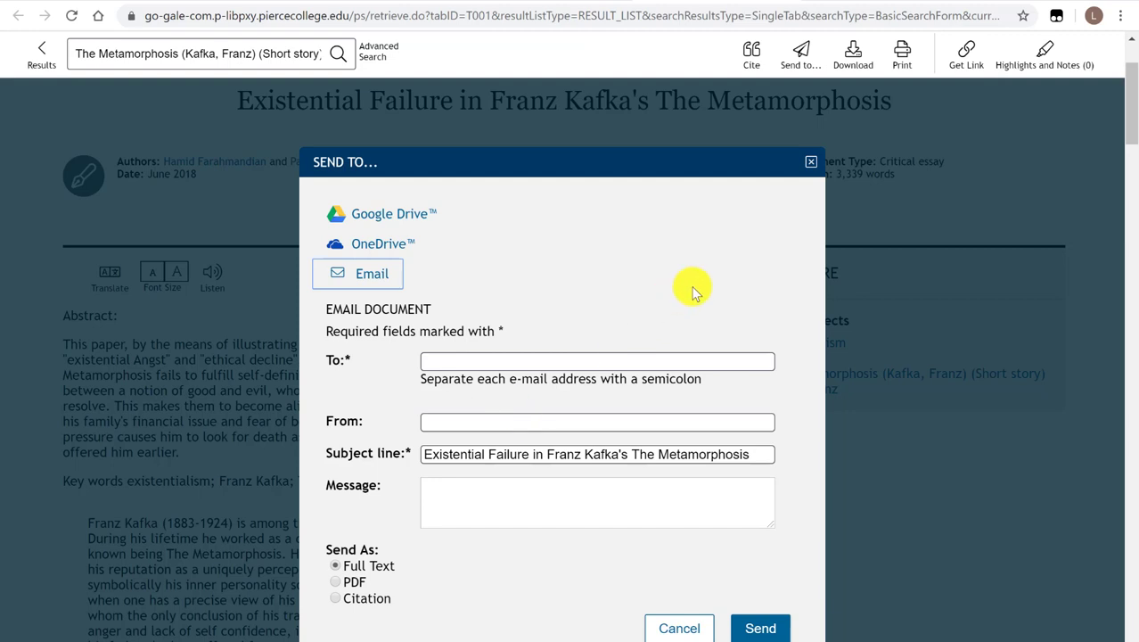
pyautogui.scroll(1, 806, 199)
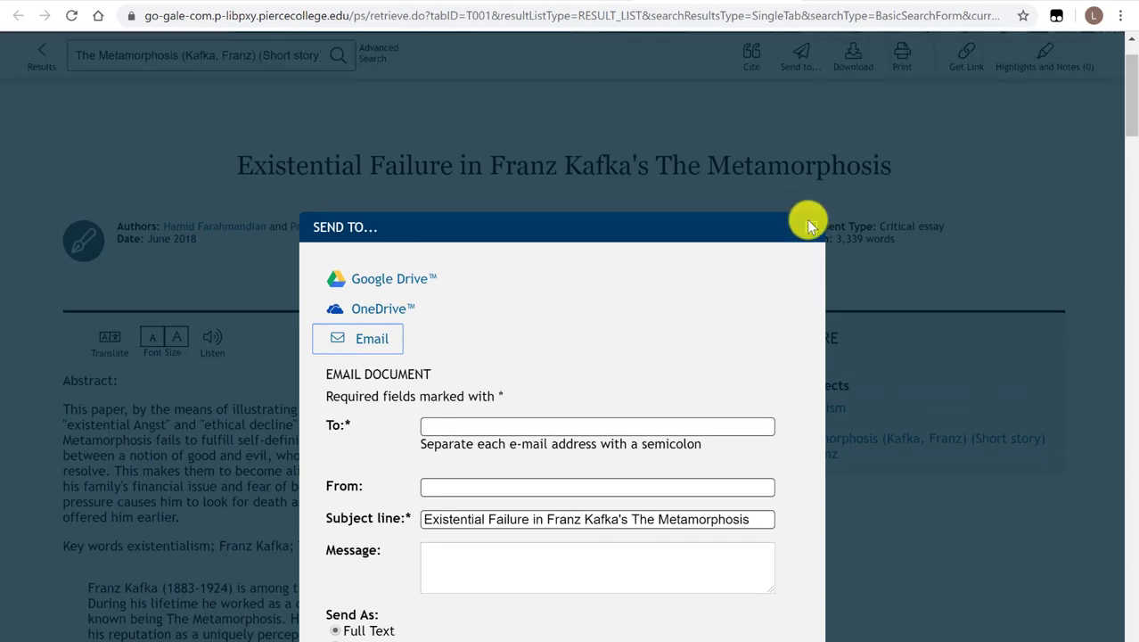
pyautogui.click(810, 229)
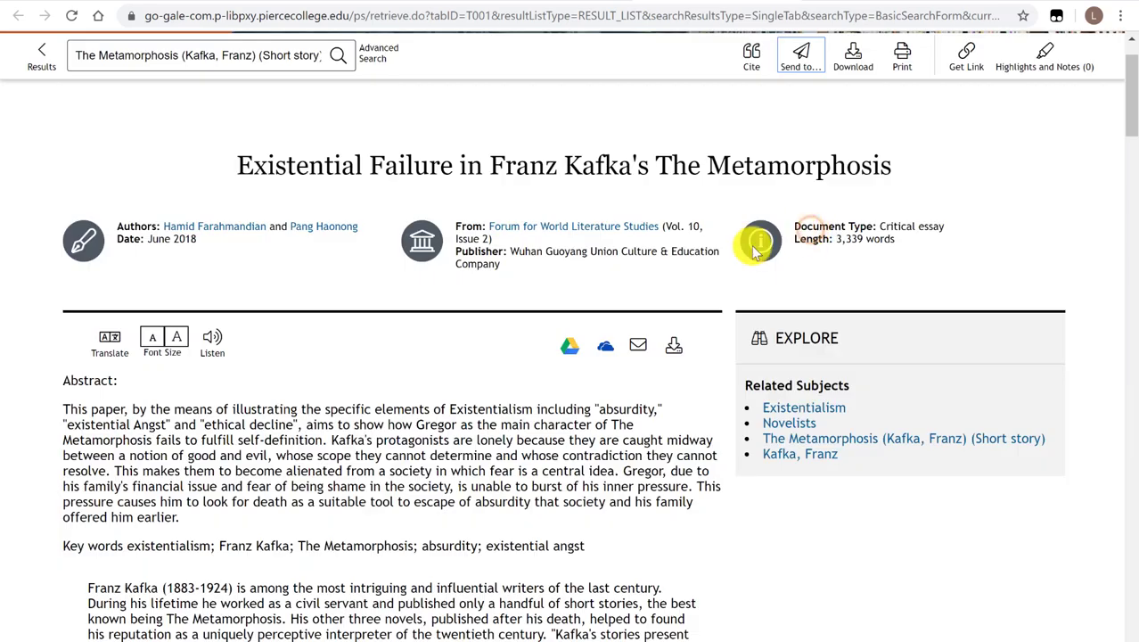
pyautogui.scroll(1, 618, 325)
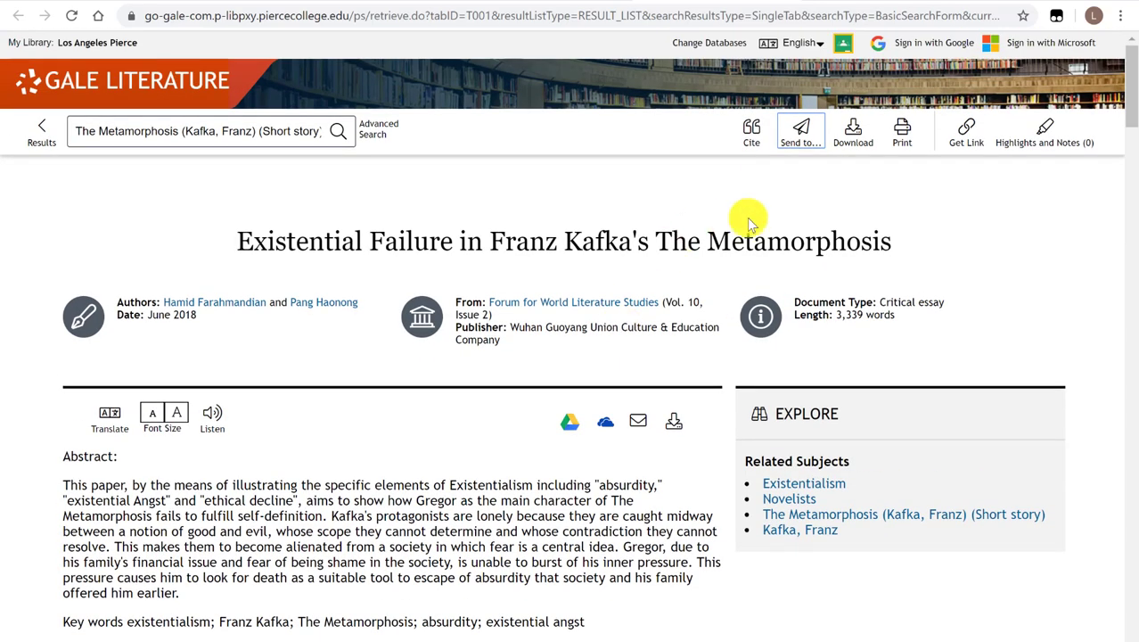
# Step: Review the article's abstract, source details and Related Subjects, and return to the Literature Criticism results list
pyautogui.scroll(-2, 516, 433)
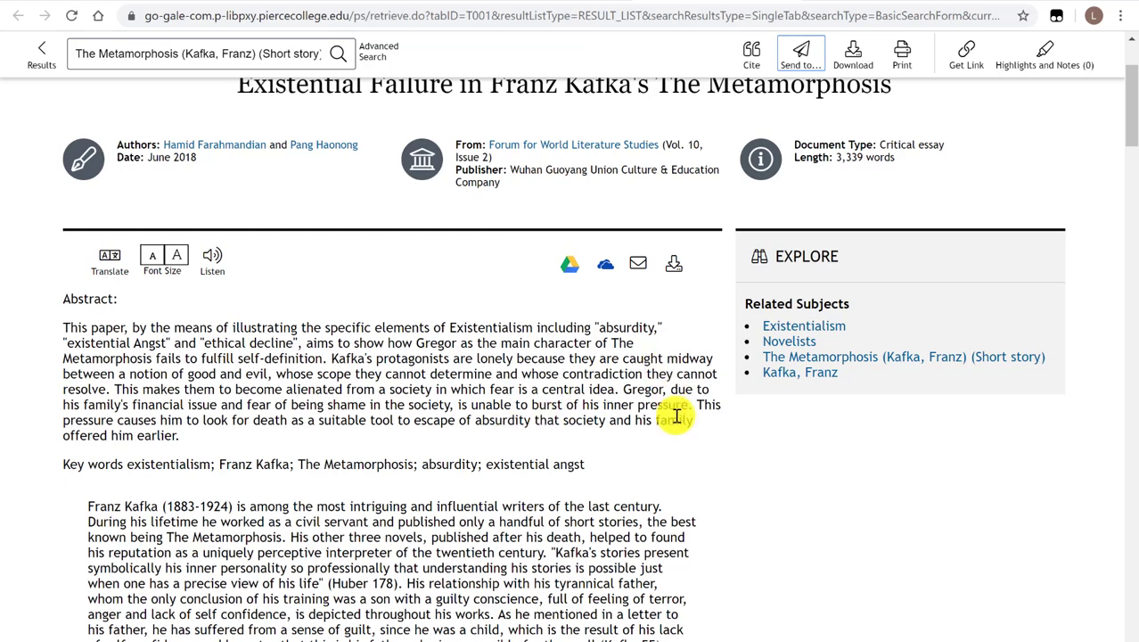
pyautogui.scroll(1, 676, 415)
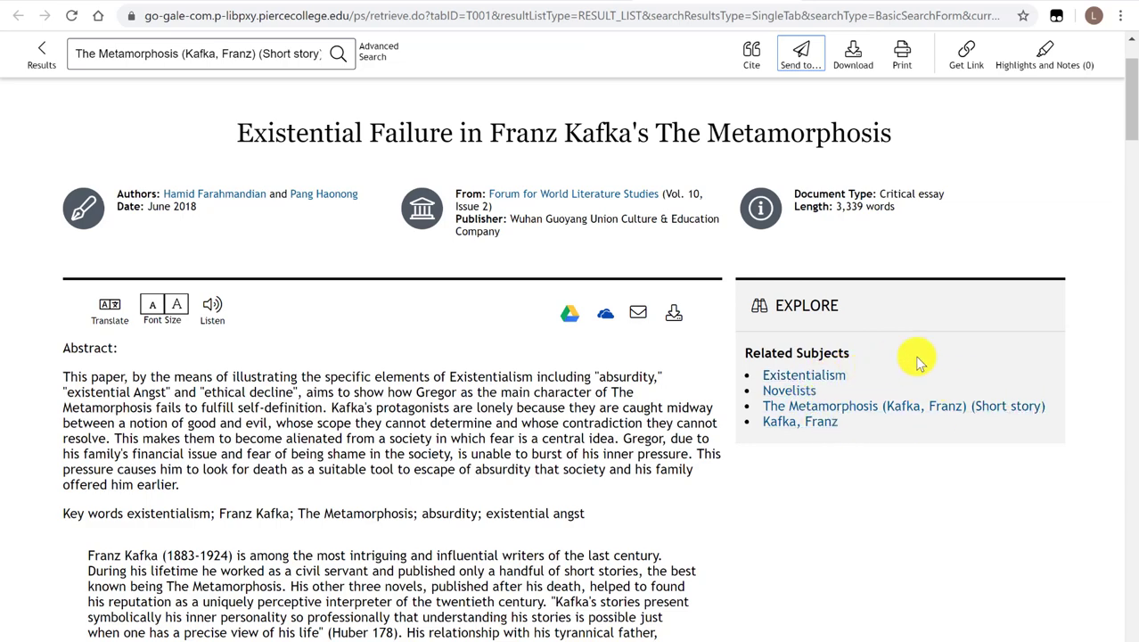
pyautogui.scroll(1, 918, 361)
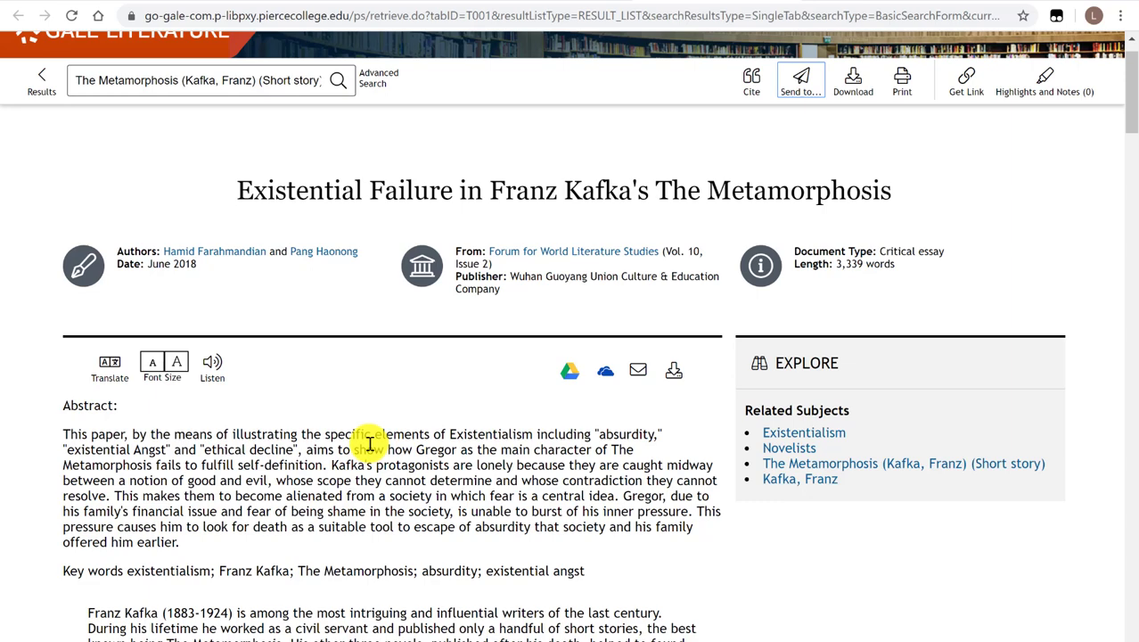
pyautogui.scroll(1, 370, 443)
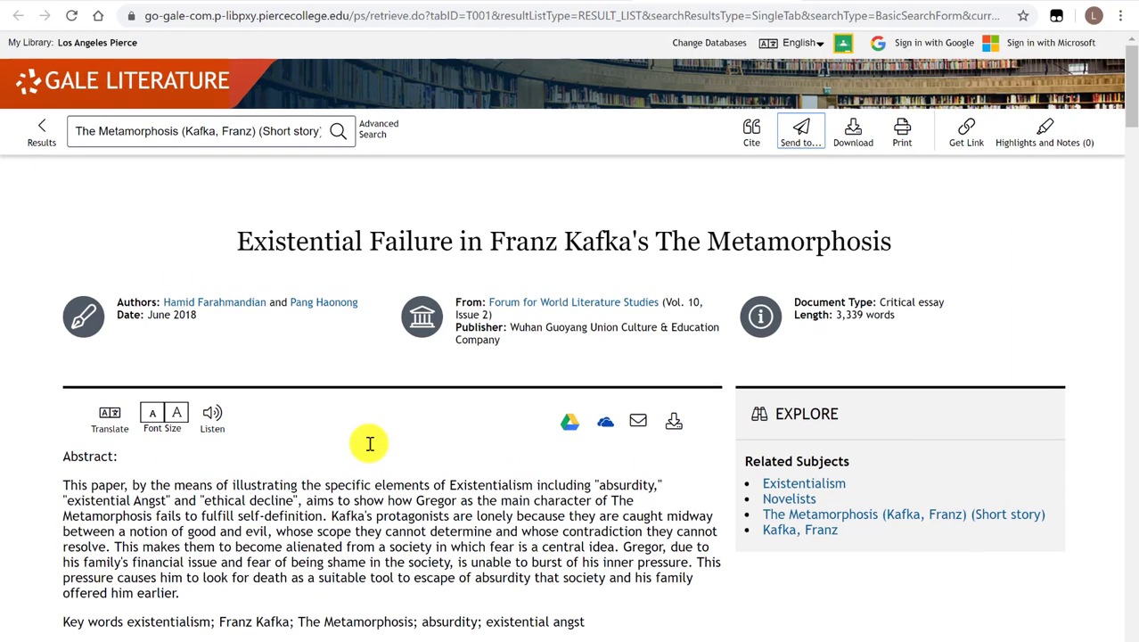
pyautogui.click(42, 136)
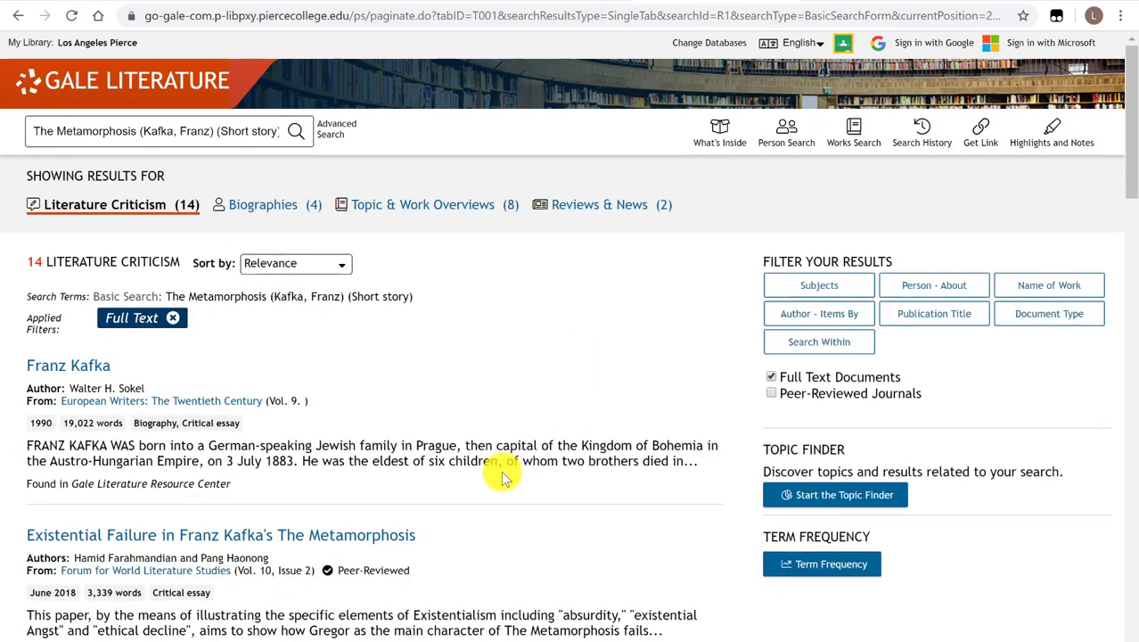
# Step: Find "The Metamorphosis: Overview" in the results and open it in a new tab
pyautogui.scroll(-2, 494, 482)
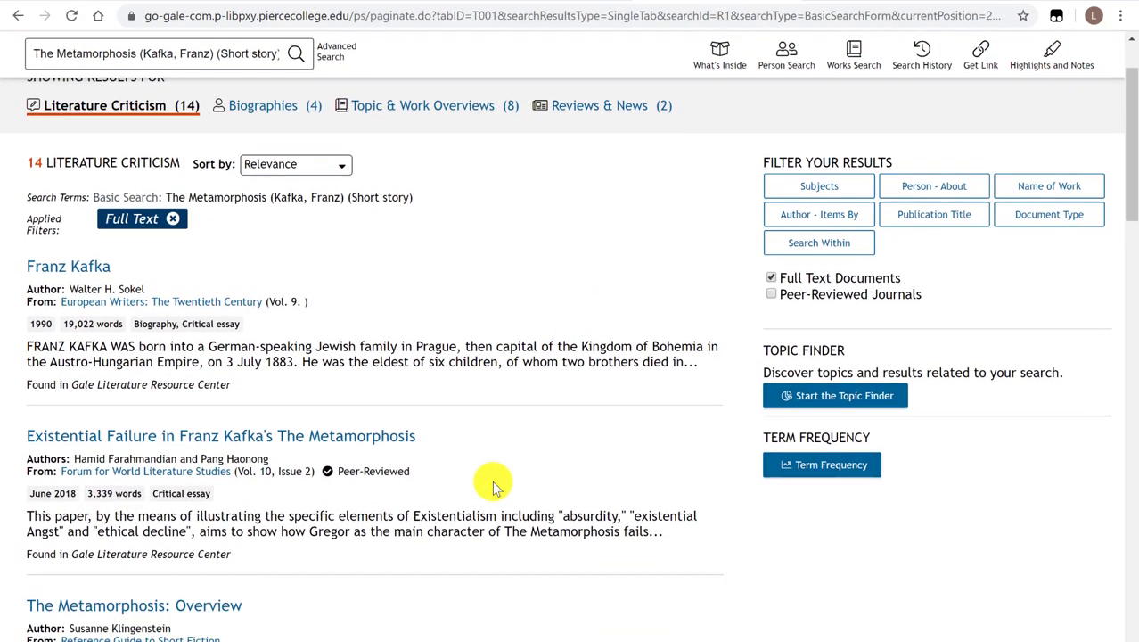
pyautogui.scroll(-1, 494, 481)
pyautogui.scroll(-2, 501, 484)
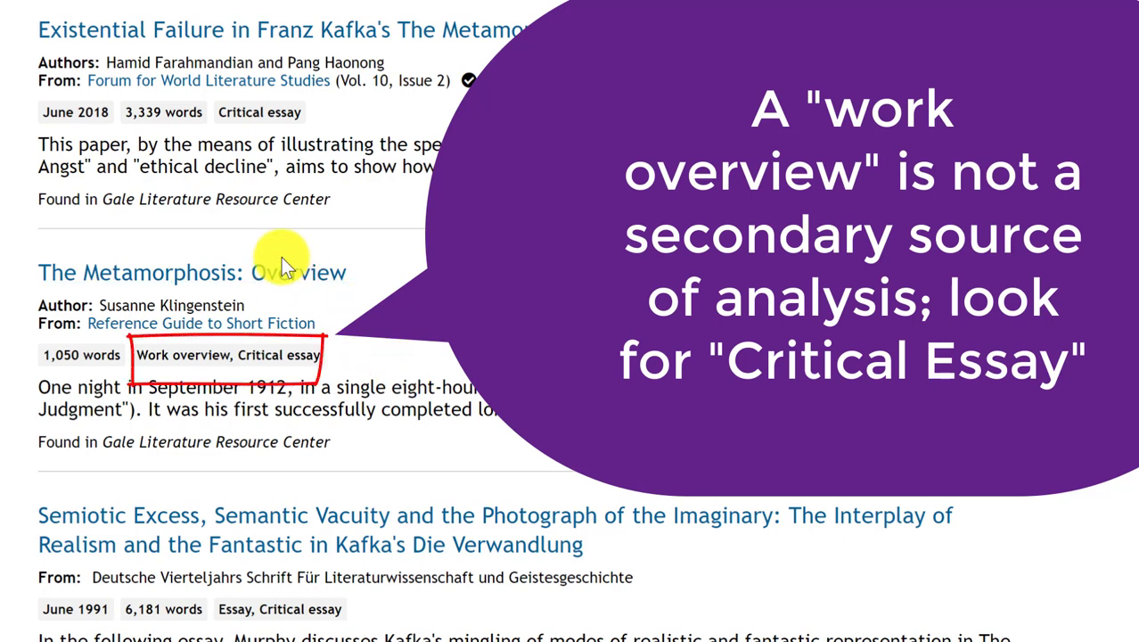
pyautogui.rightClick(288, 270)
pyautogui.click(336, 286)
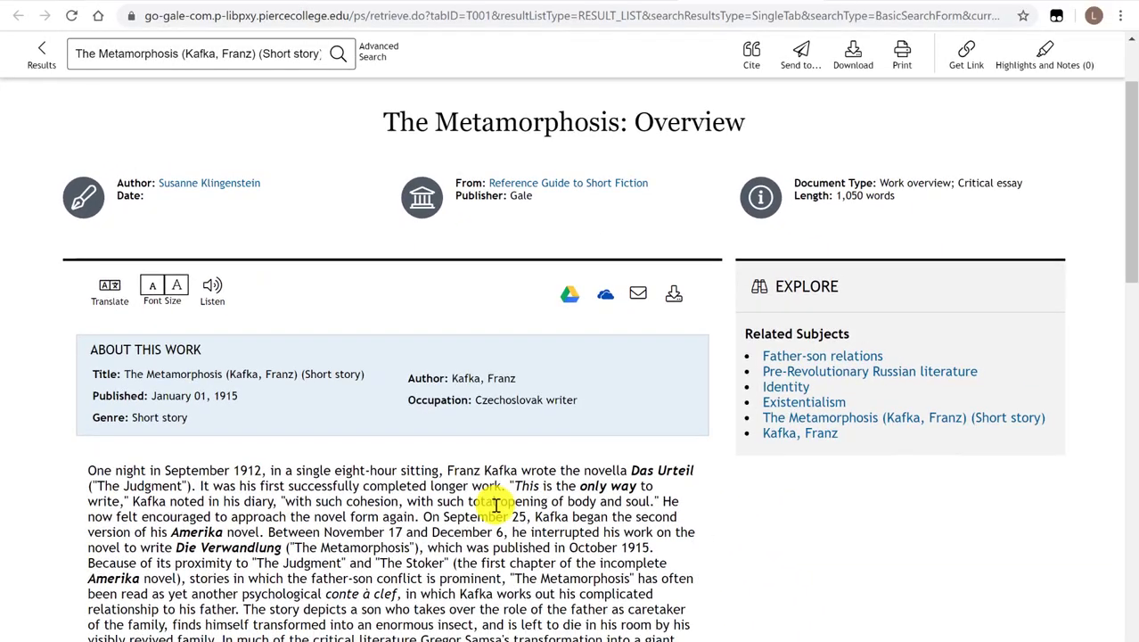
# Step: Skim the text of "The Metamorphosis: Overview" from its heading through the plot discussion and back up to its document details
pyautogui.scroll(-4, 498, 438)
pyautogui.scroll(-10, 496, 504)
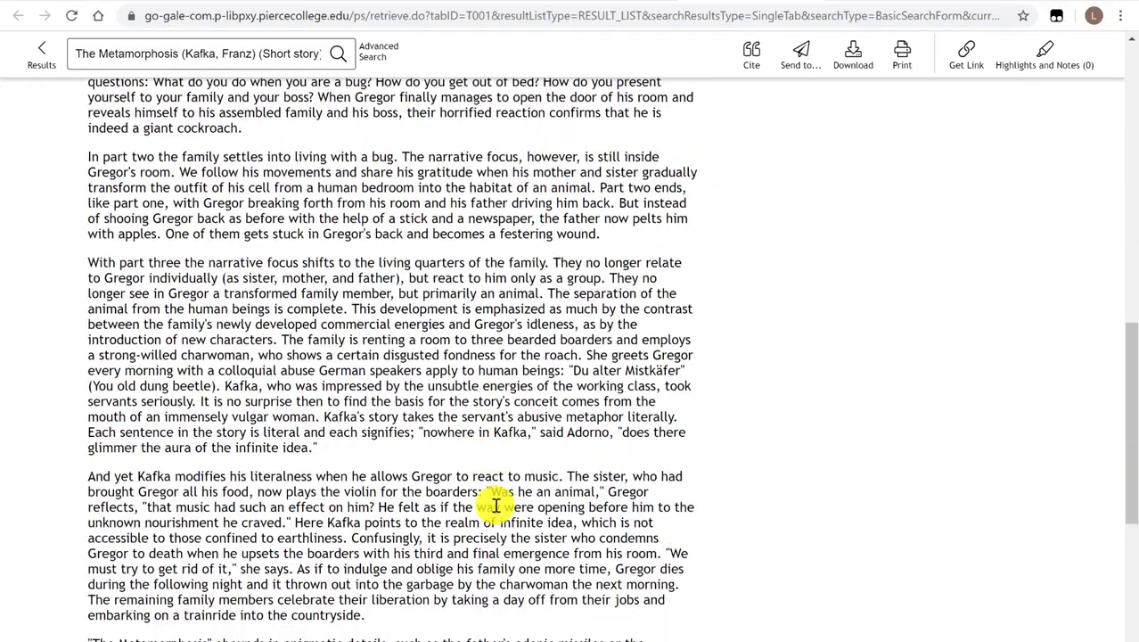
pyautogui.scroll(8, 496, 504)
pyautogui.scroll(8, 496, 504)
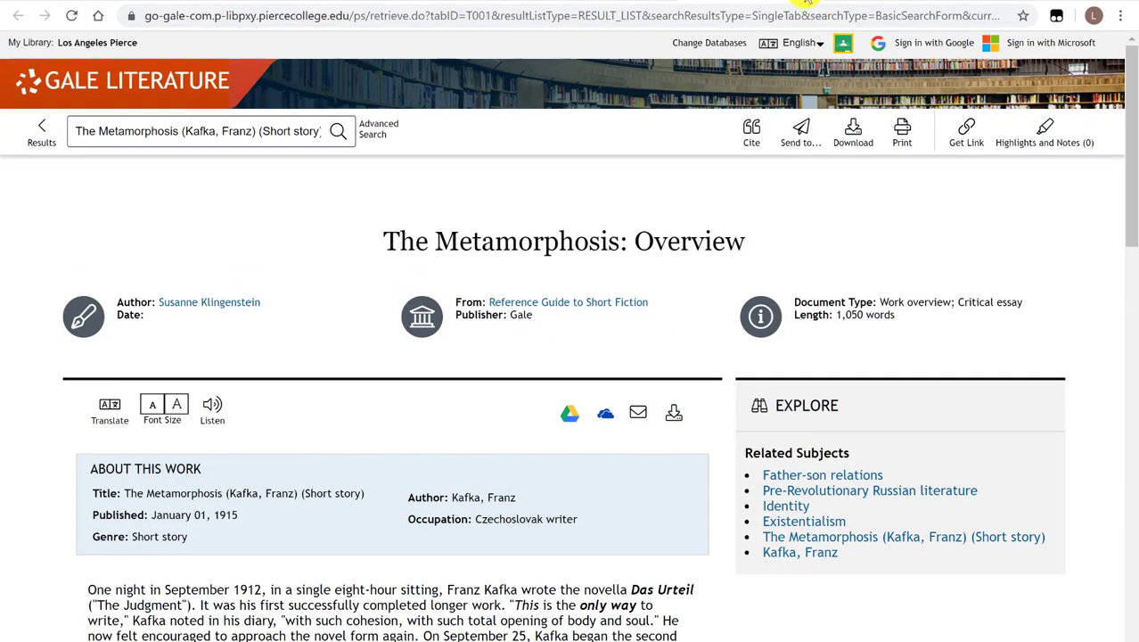
# Step: Return to the results list and compare the document types and sources of the entries following the overview
pyautogui.hotkey('alt', 'Left')
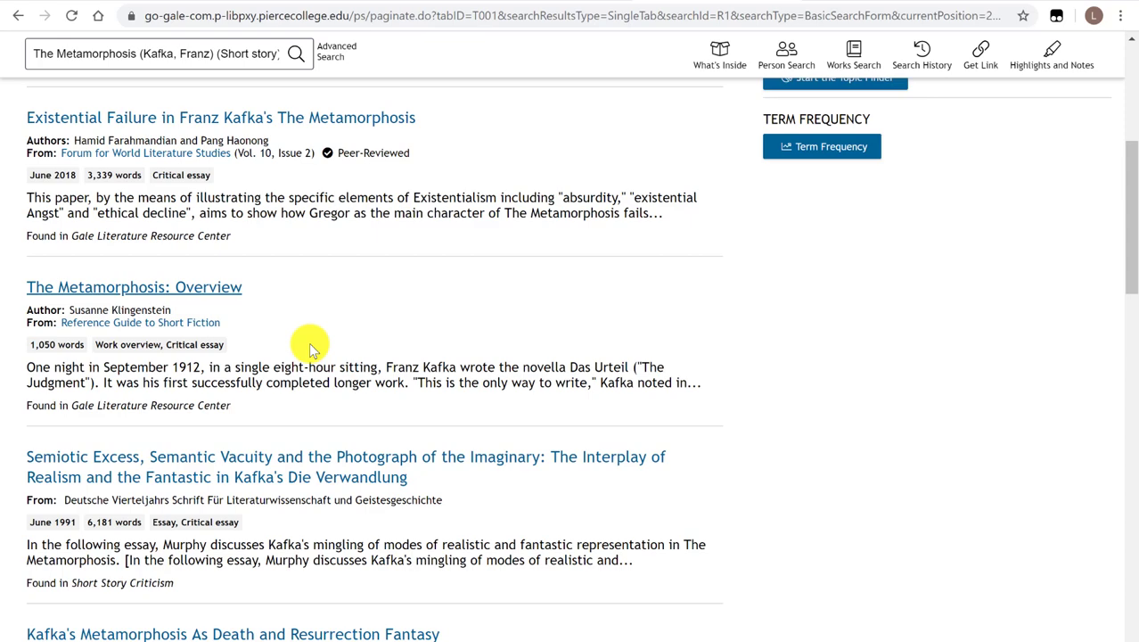
pyautogui.scroll(-2, 400, 330)
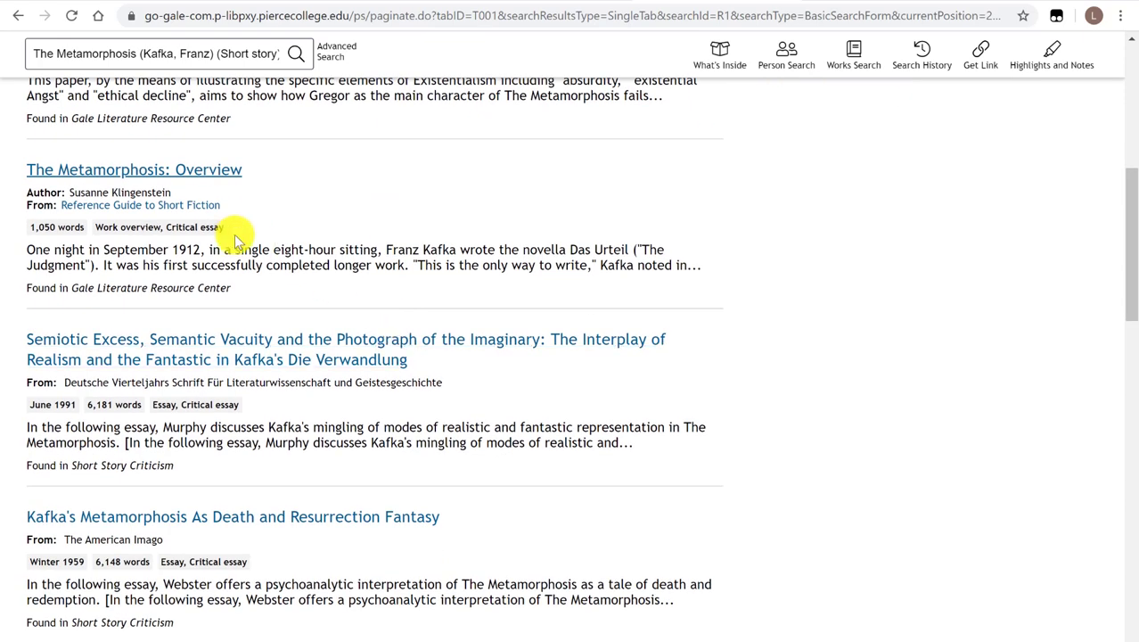
pyautogui.scroll(-2, 426, 285)
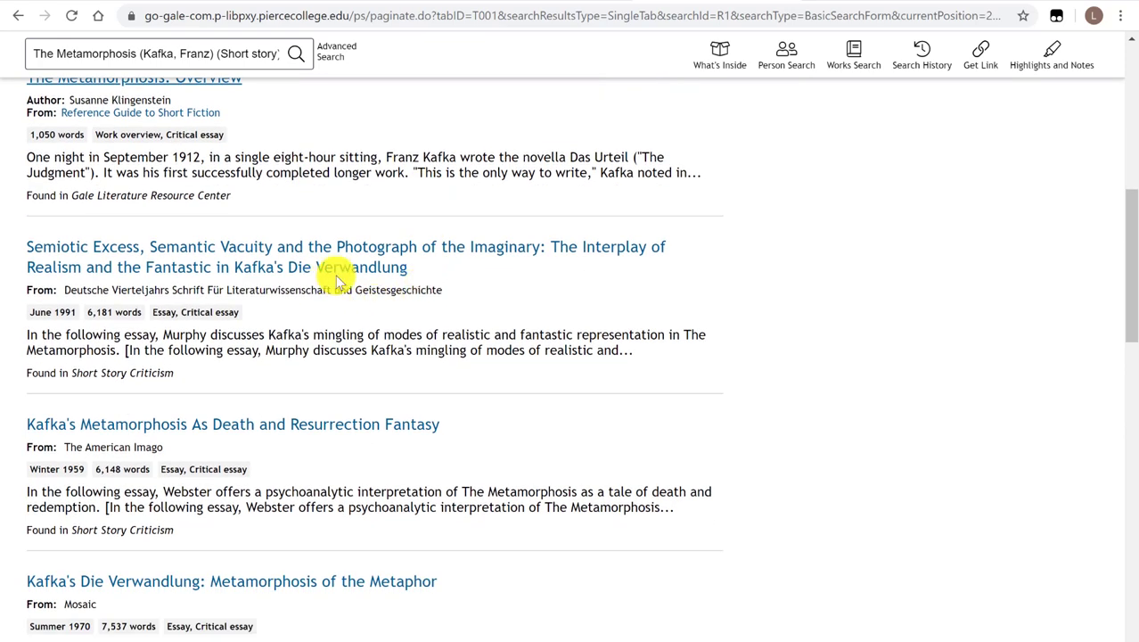
pyautogui.scroll(-3, 325, 343)
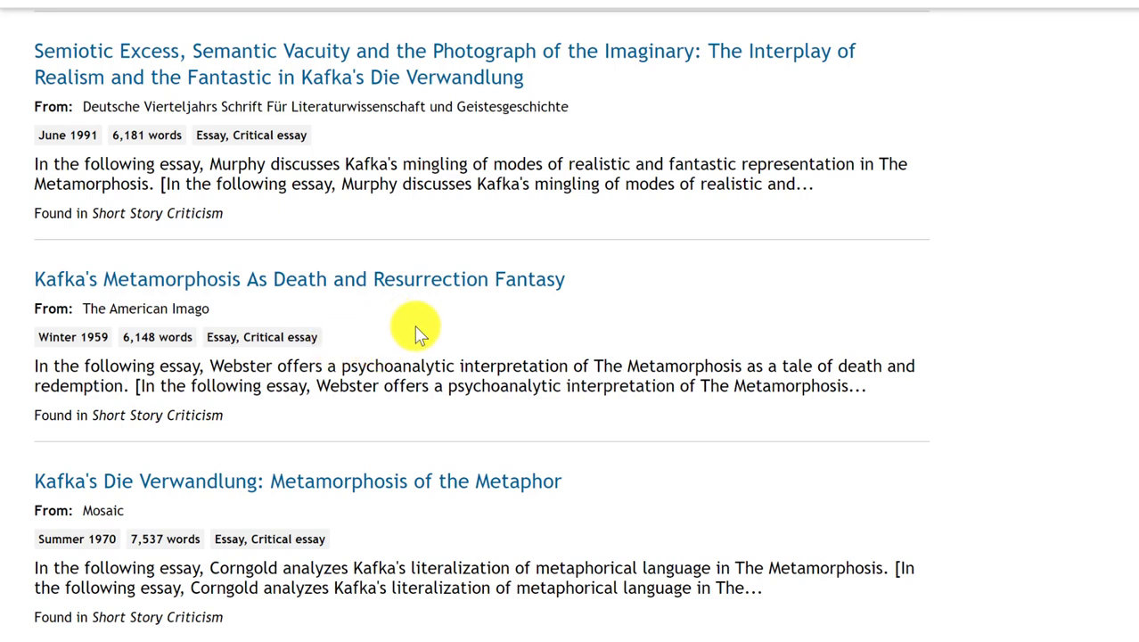
# Step: Open the essay "Kafka's Metamorphosis As Death and Resurrection Fantasy" in a new tab and switch to it
pyautogui.rightClick(400, 285)
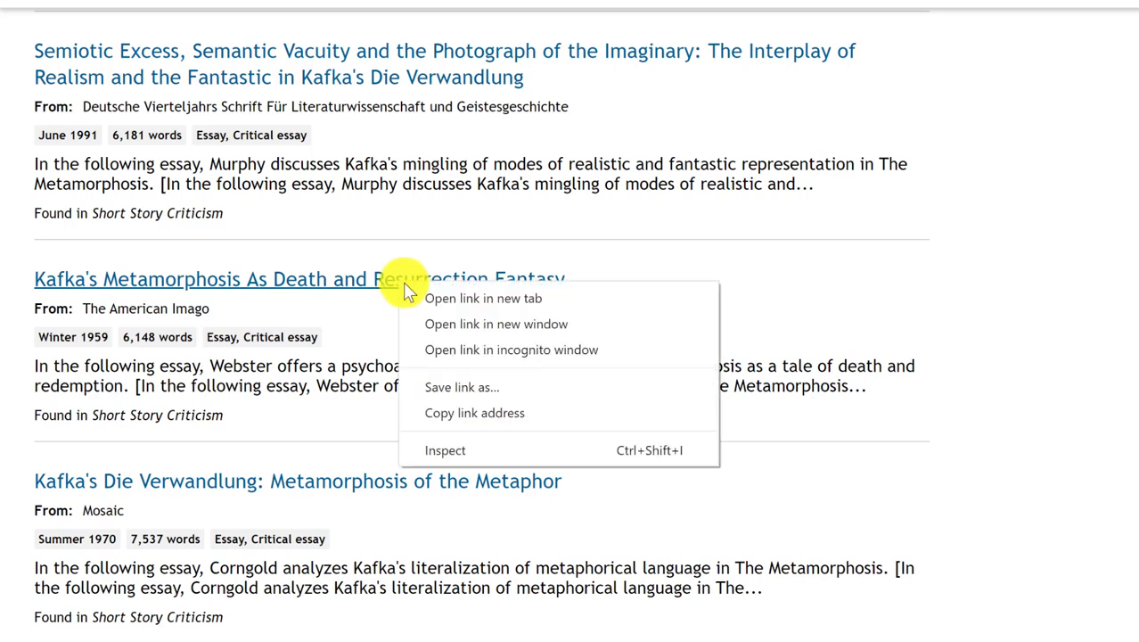
pyautogui.click(442, 297)
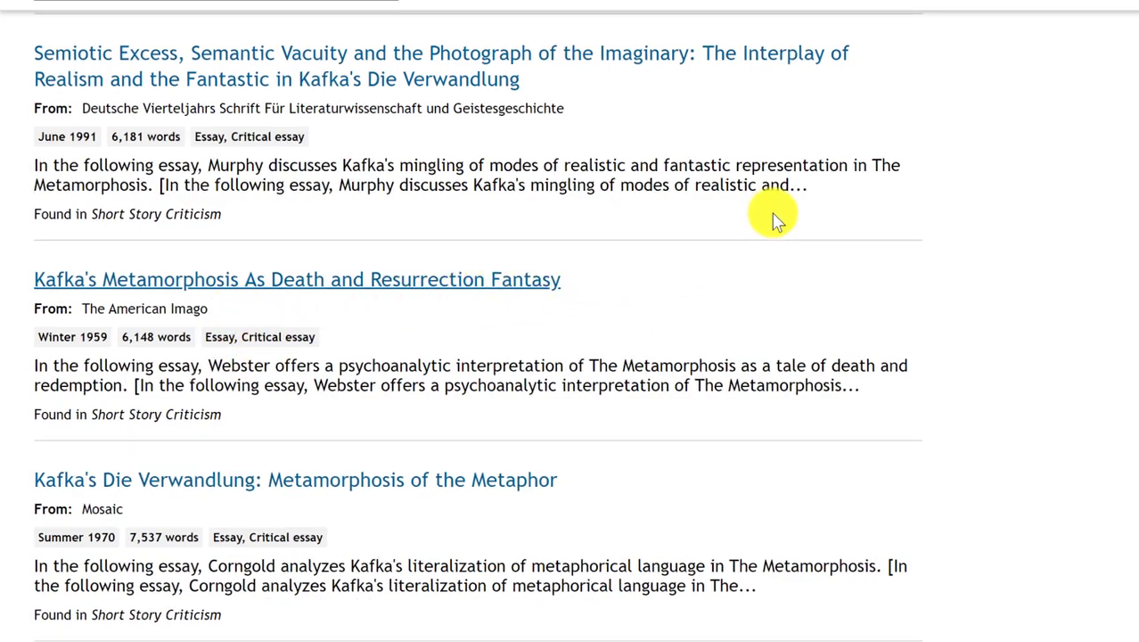
pyautogui.click(753, 2)
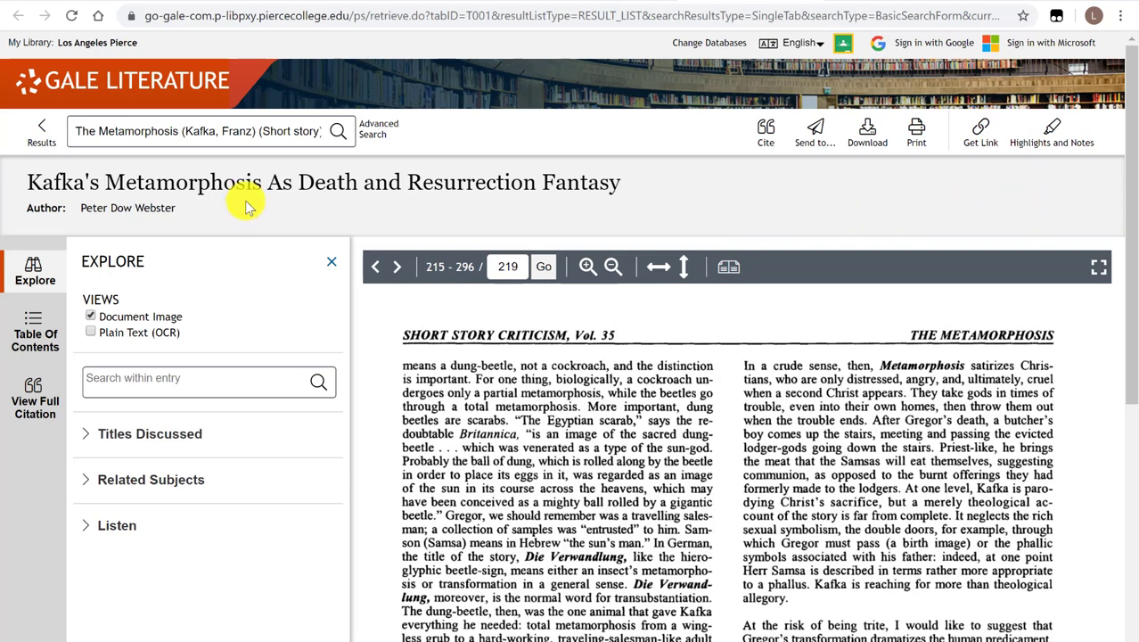
# Step: Browse the scanned pages of the essay, advancing to the next page and reading through its columns
pyautogui.scroll(-1, 382, 207)
pyautogui.scroll(-5, 380, 206)
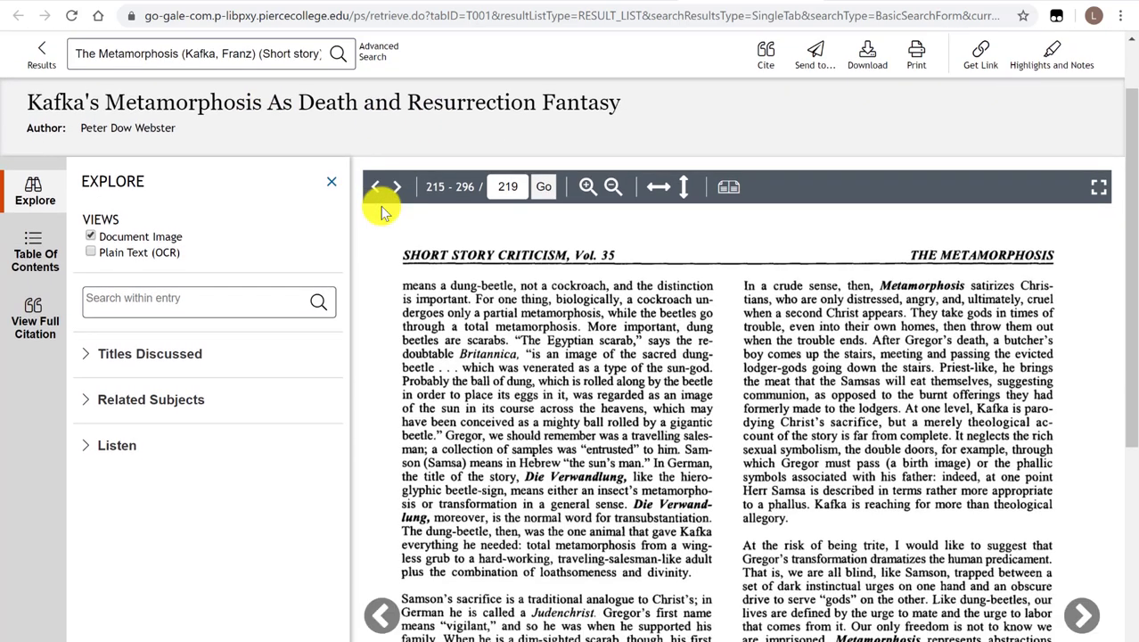
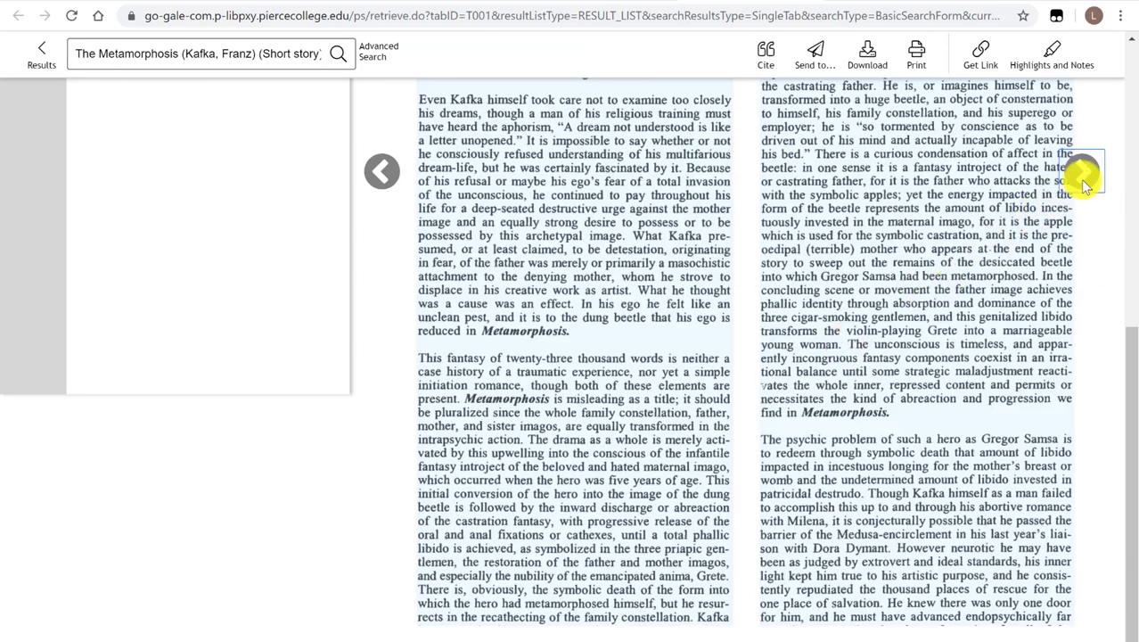
pyautogui.click(1083, 178)
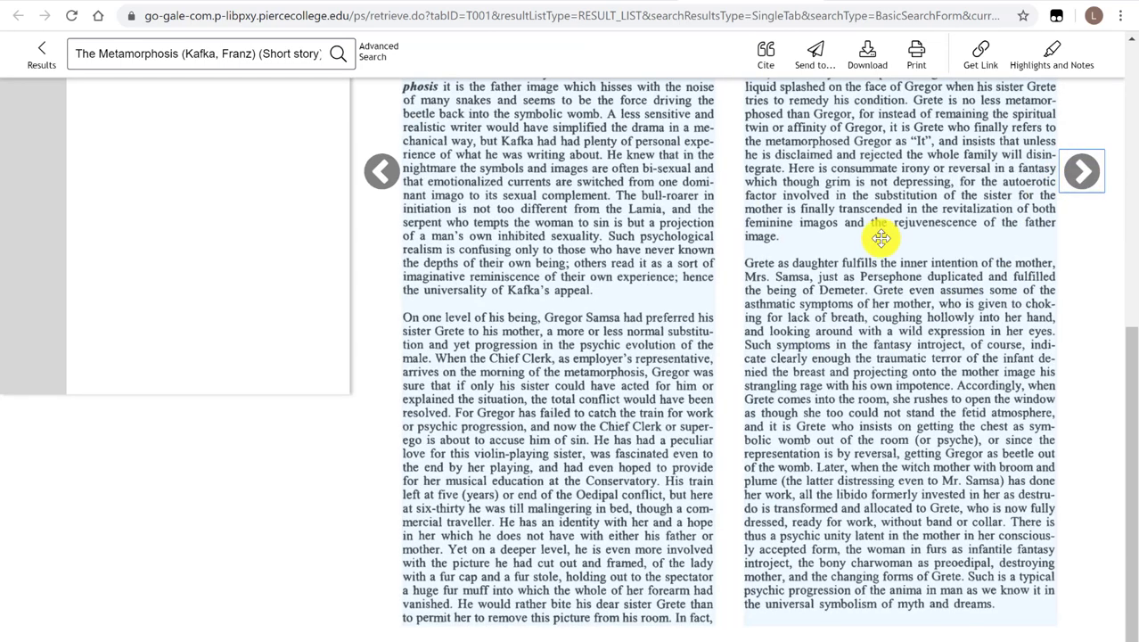
pyautogui.scroll(9, 878, 236)
pyautogui.scroll(-4, 881, 237)
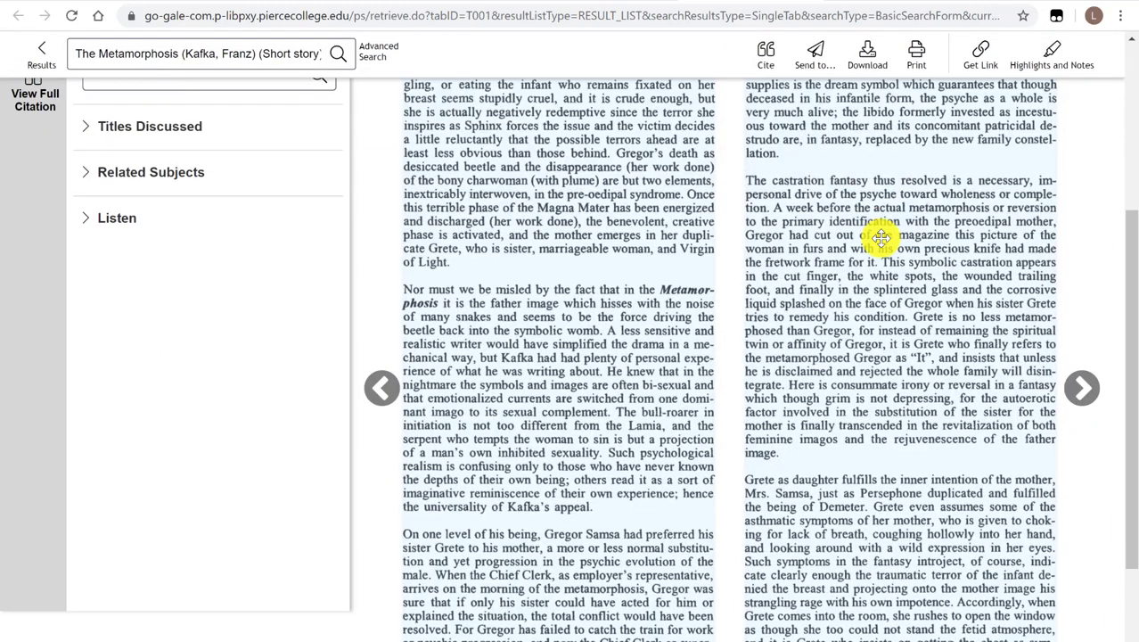
# Step: Page forward through the scanned essay to its closing paragraphs on page 225, and go back to page 224
pyautogui.click(1087, 402)
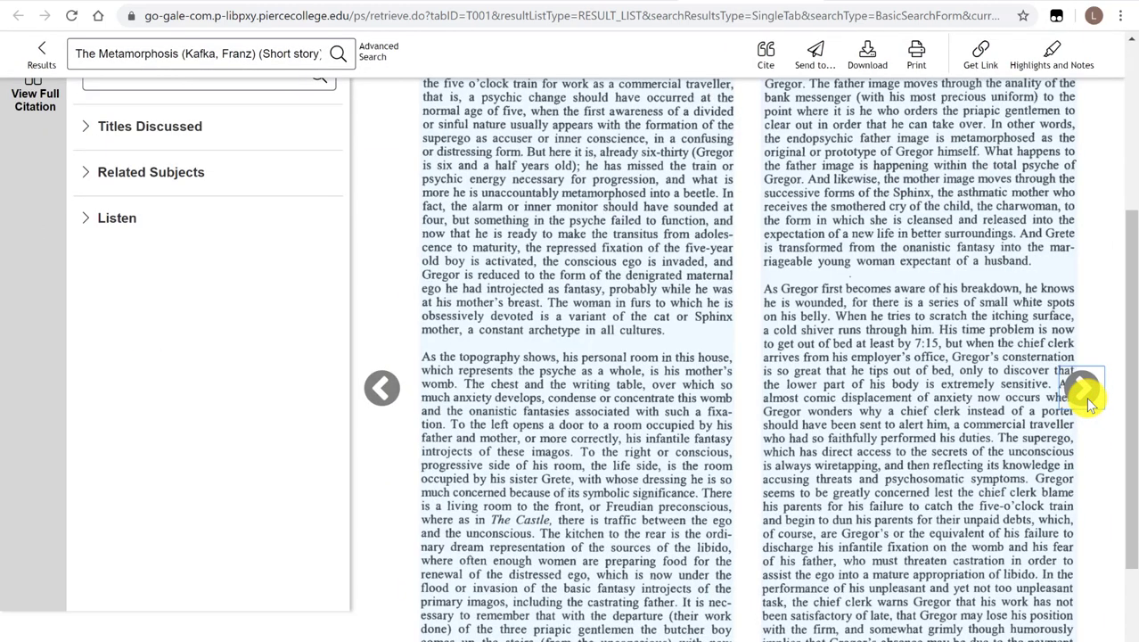
pyautogui.click(1087, 403)
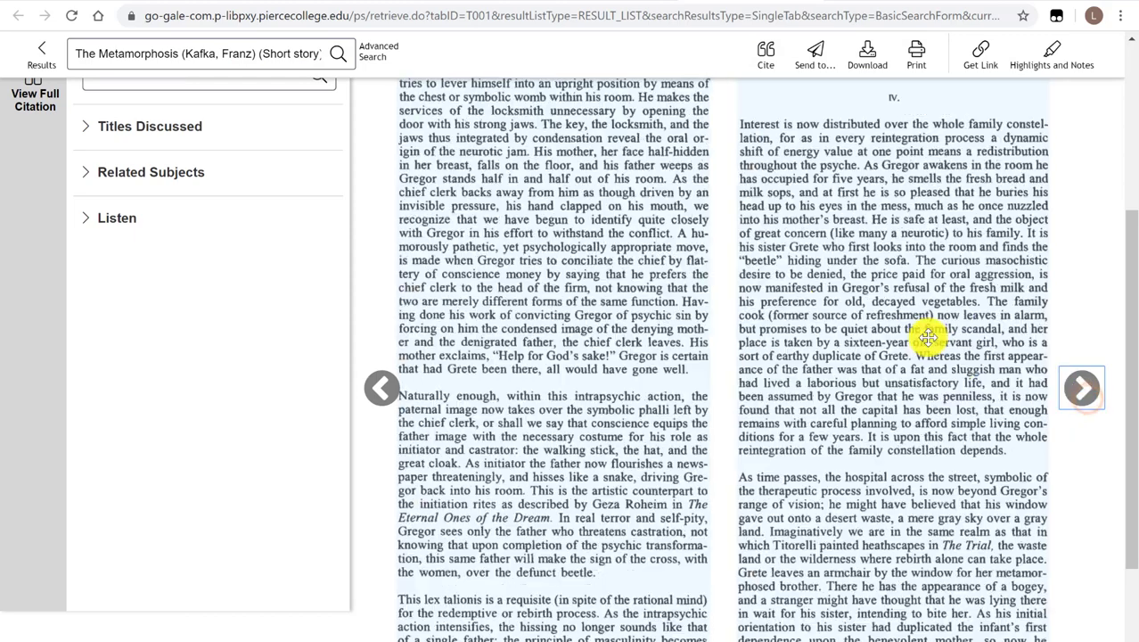
pyautogui.scroll(4, 928, 336)
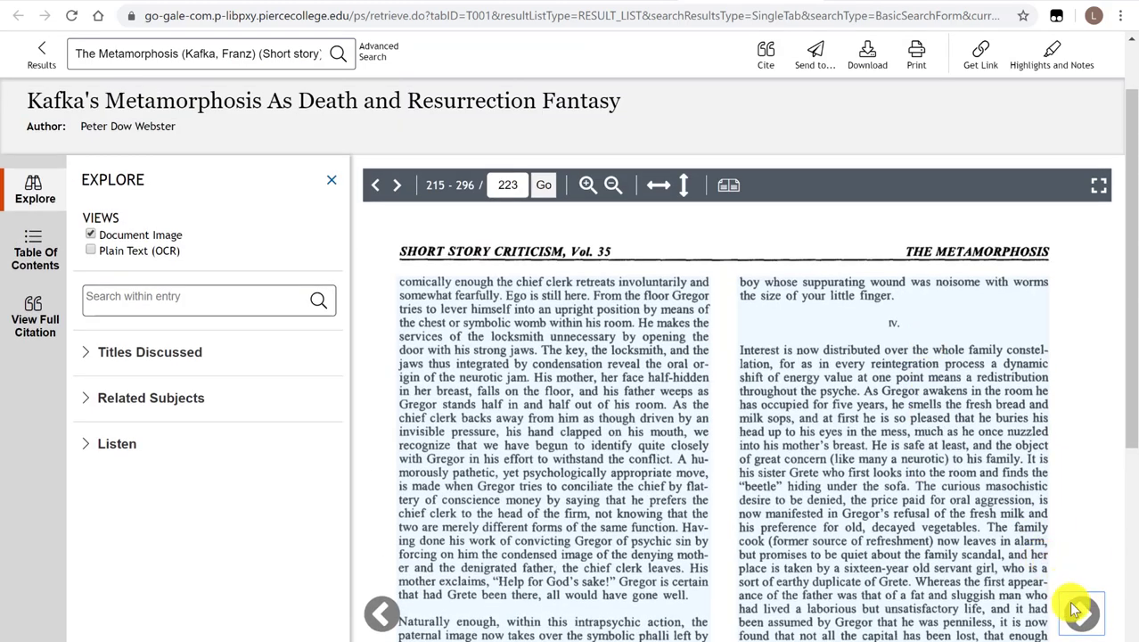
pyautogui.click(1080, 613)
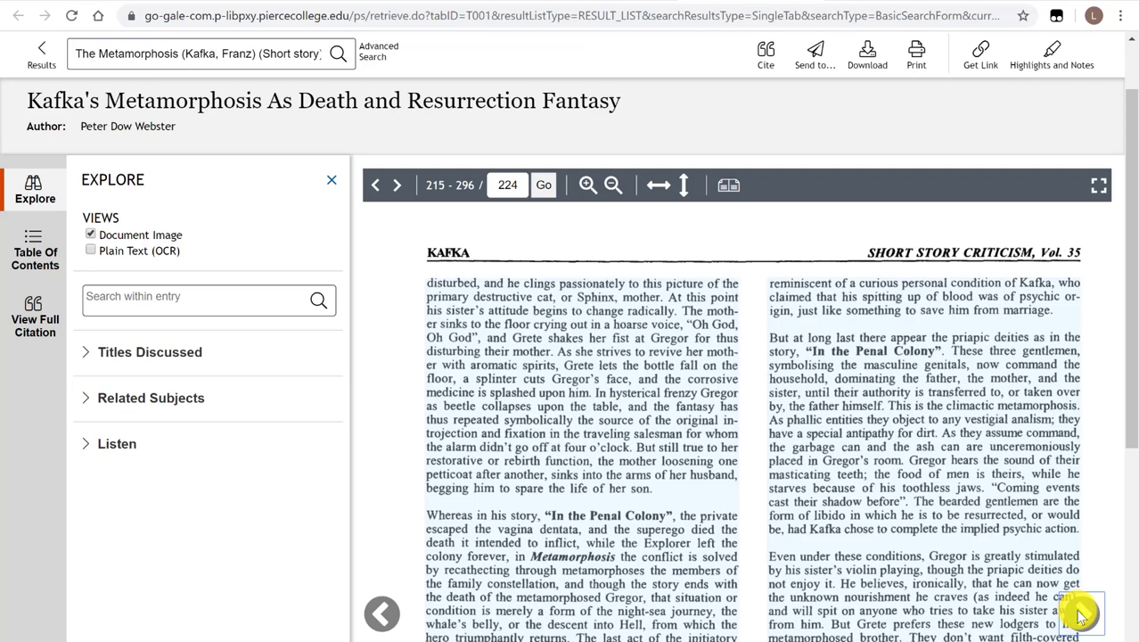
pyautogui.click(1084, 613)
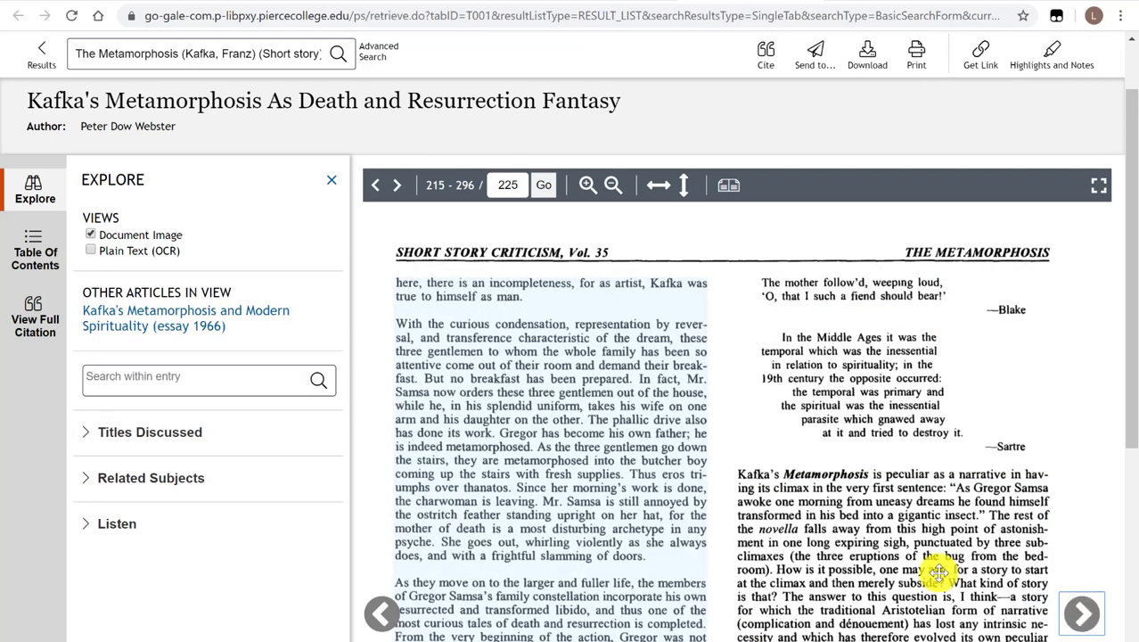
pyautogui.scroll(-5, 788, 615)
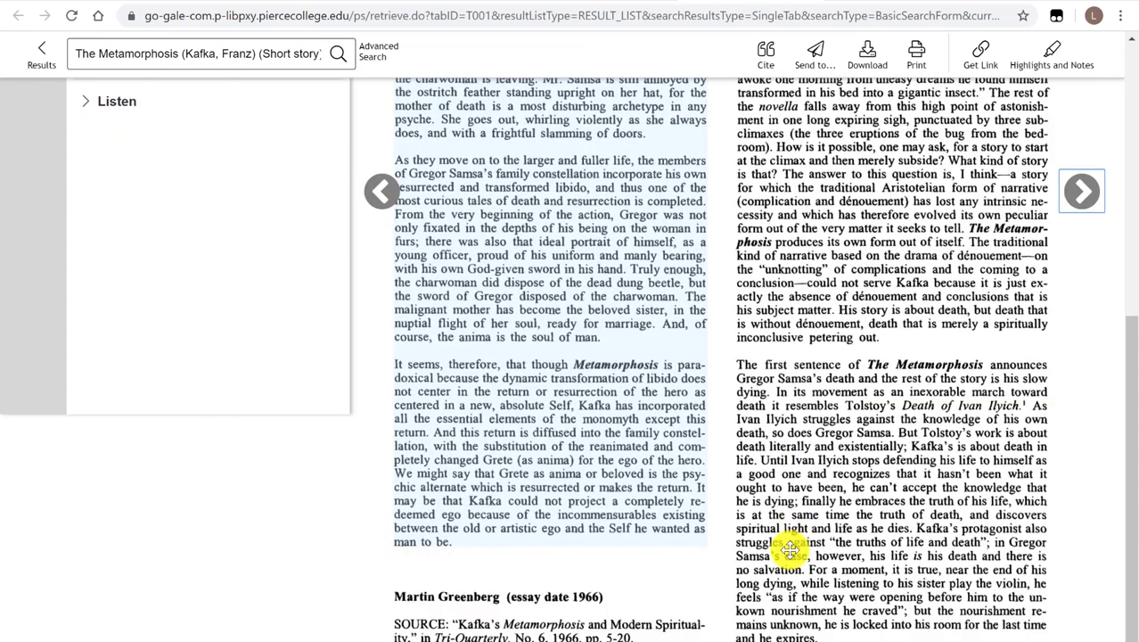
pyautogui.scroll(1, 790, 550)
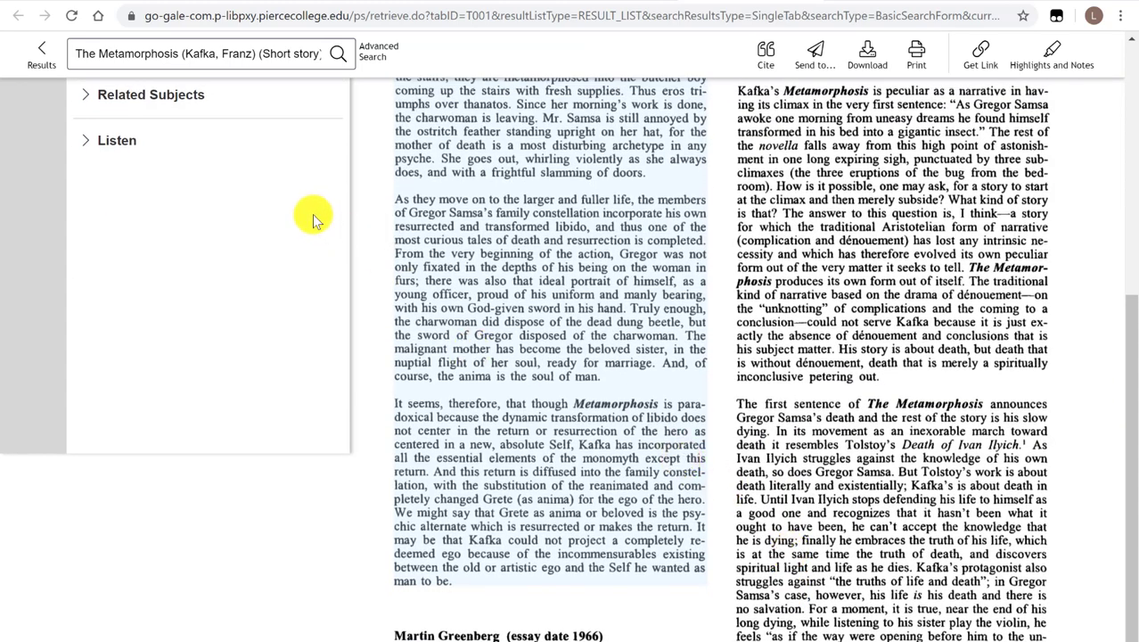
pyautogui.click(380, 233)
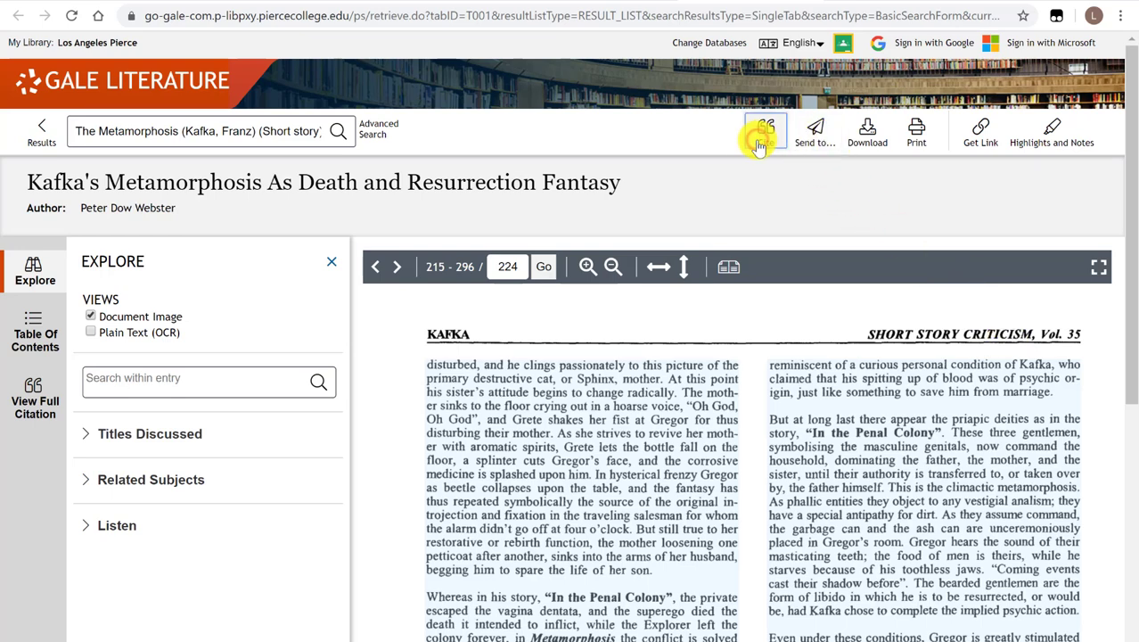
# Step: Open the essay's citation tools, highlight the full MLA 8th Edition citation, and close the dialog
pyautogui.click(759, 145)
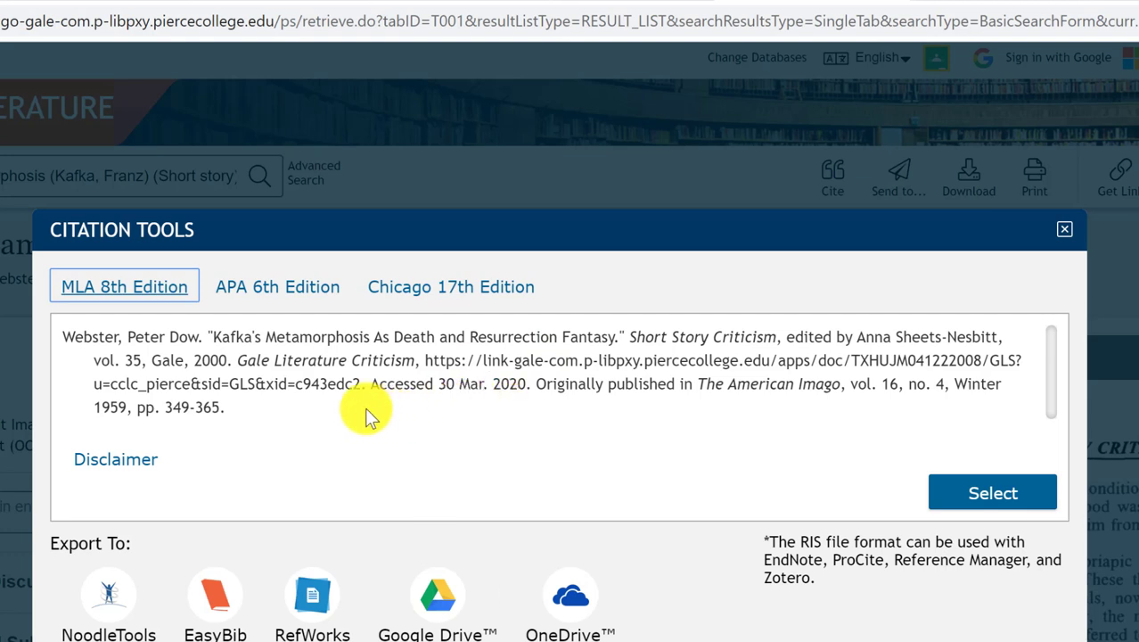
pyautogui.moveTo(223, 407); pyautogui.dragTo(65, 342)
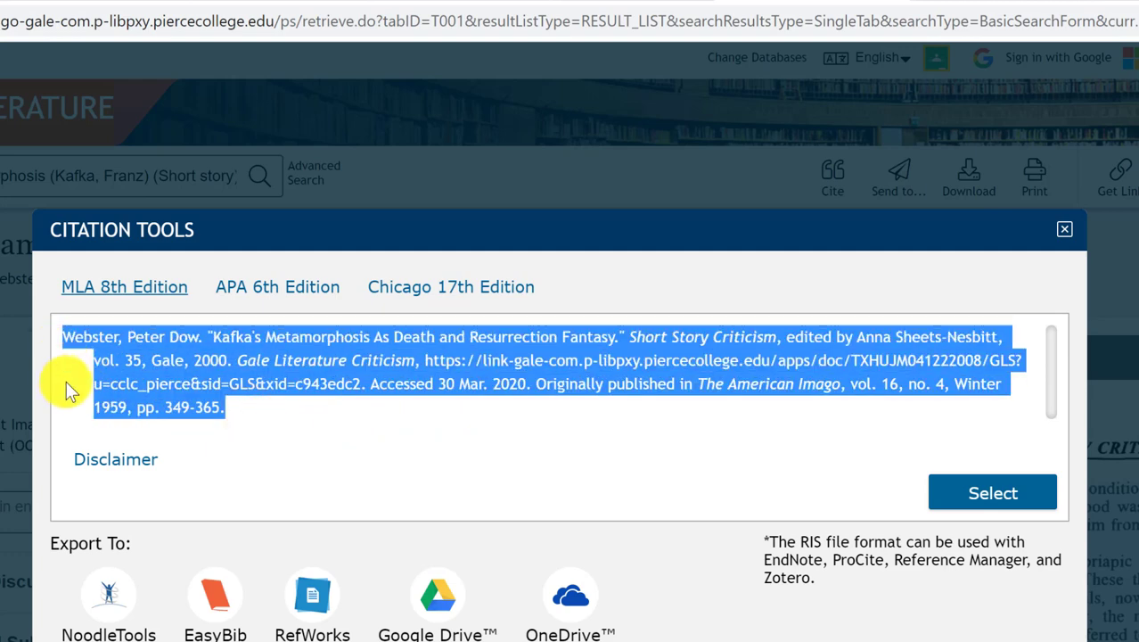
pyautogui.click(66, 380)
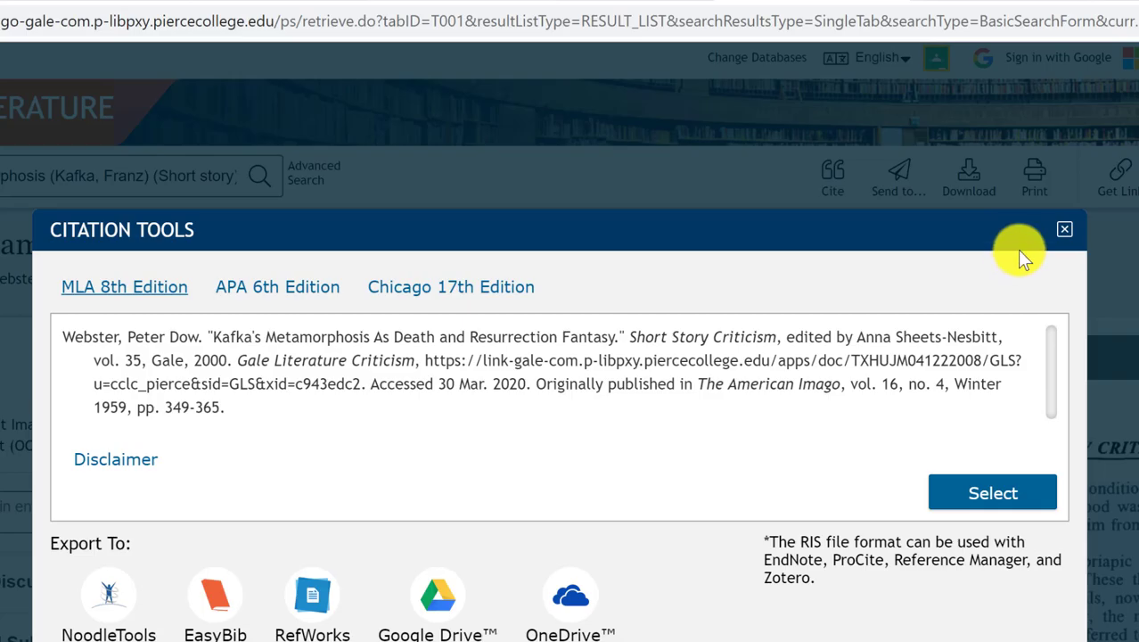
pyautogui.click(1065, 234)
# Step: Page back through the scanned essay to its italic introductory note on page 220
pyautogui.scroll(-3, 800, 493)
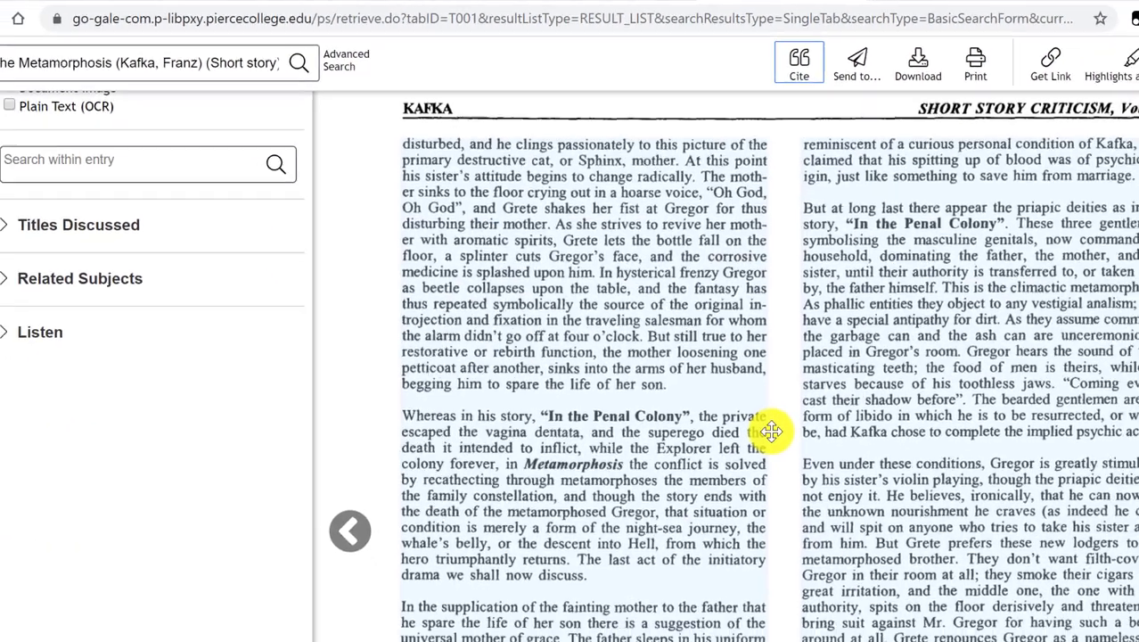
pyautogui.click(381, 453)
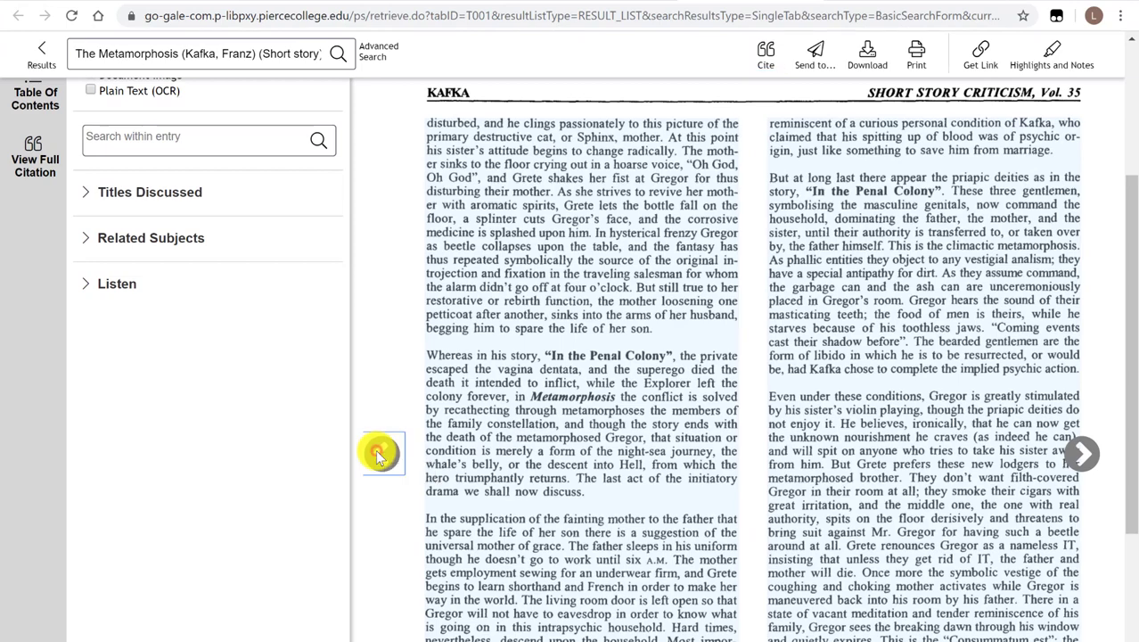
pyautogui.click(379, 454)
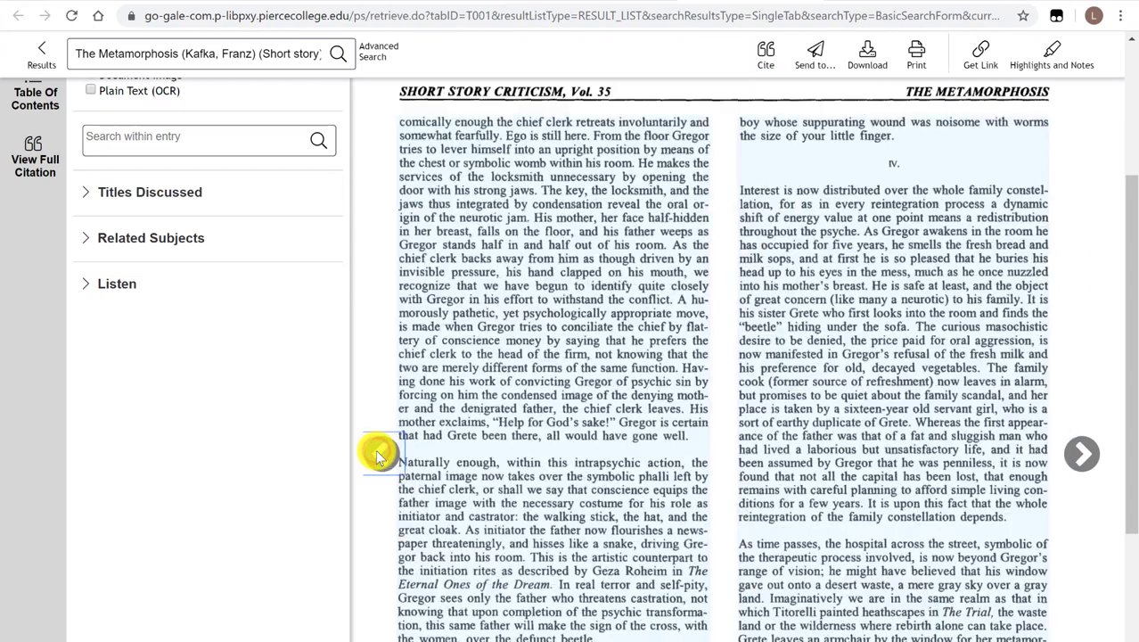
pyautogui.click(379, 455)
pyautogui.click(379, 454)
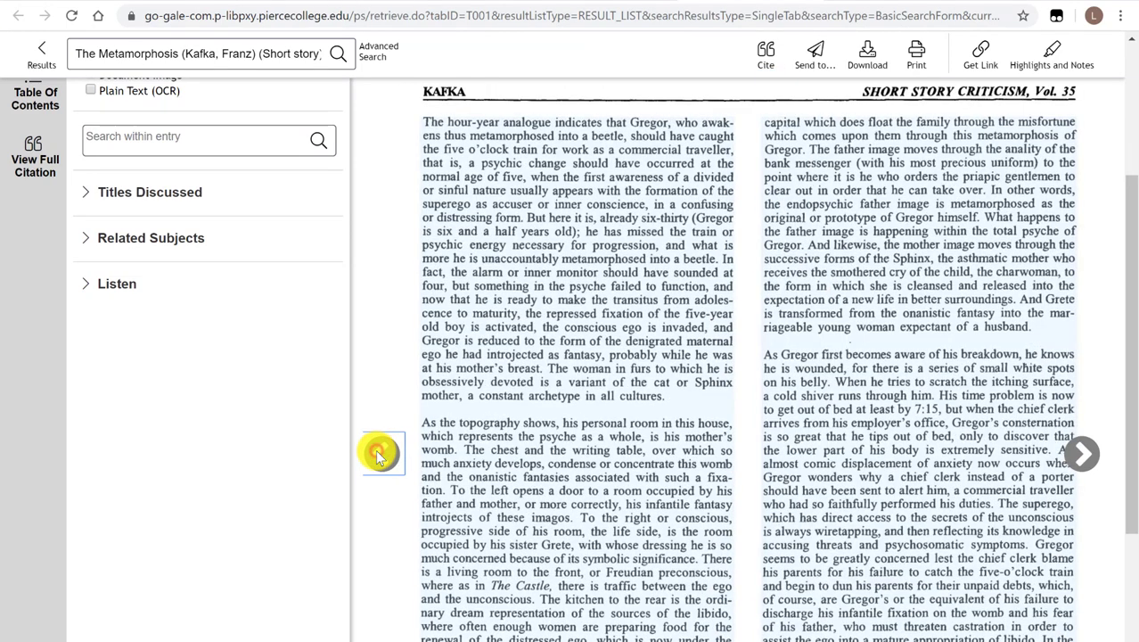
pyautogui.click(379, 454)
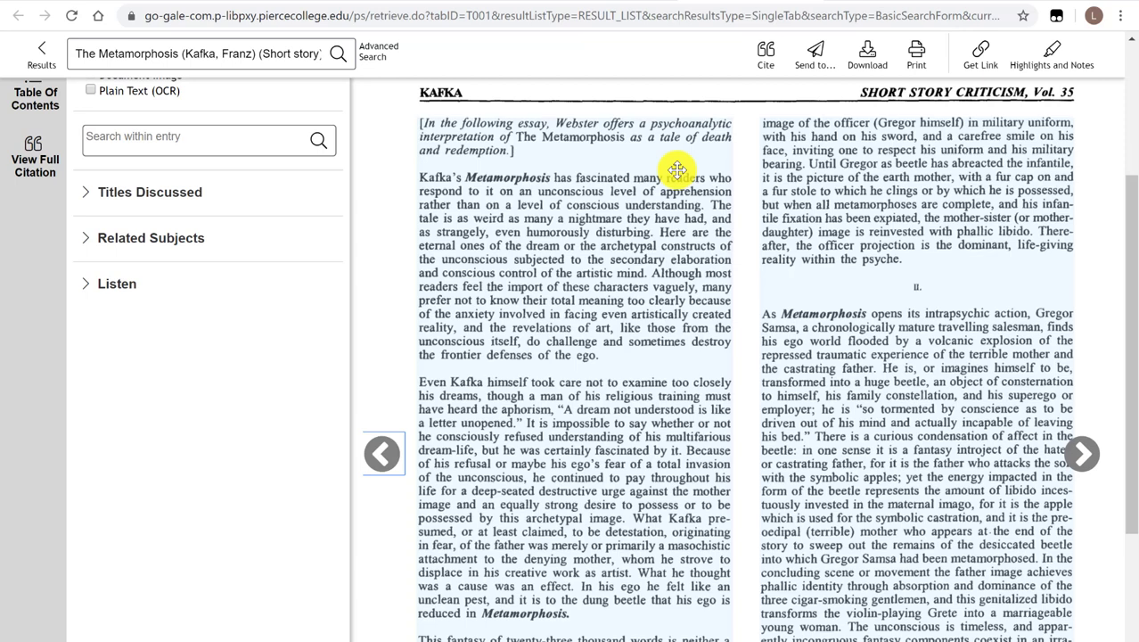
# Step: Examine the form for emailing the essay and its MLA 8th Edition citation with the export options, closing each dialog
pyautogui.scroll(3, 675, 165)
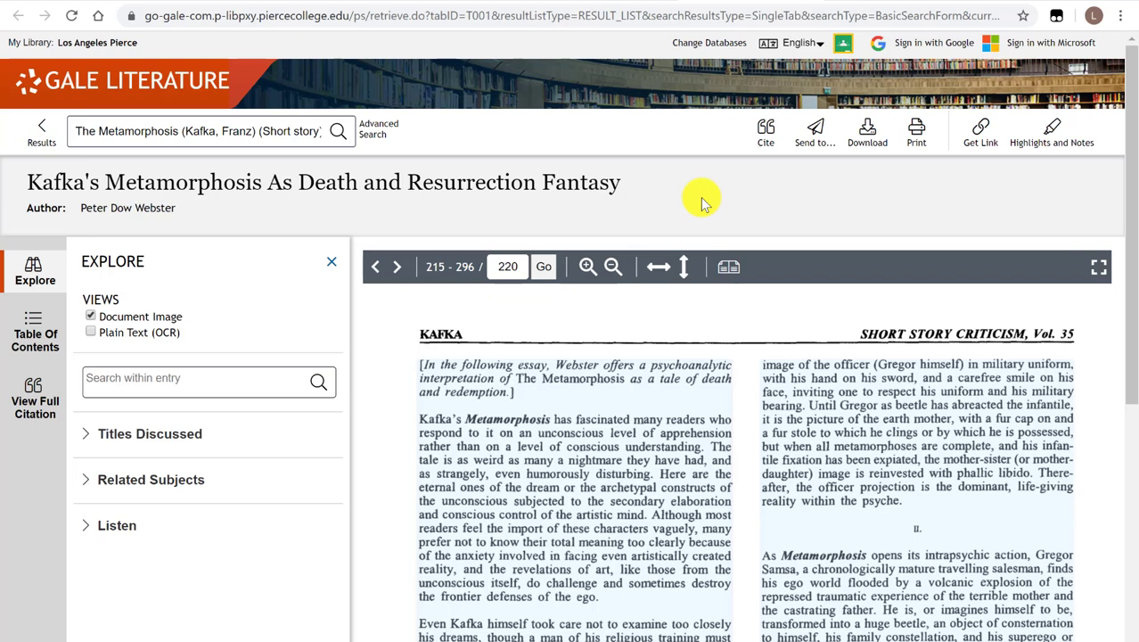
pyautogui.scroll(-1, 871, 213)
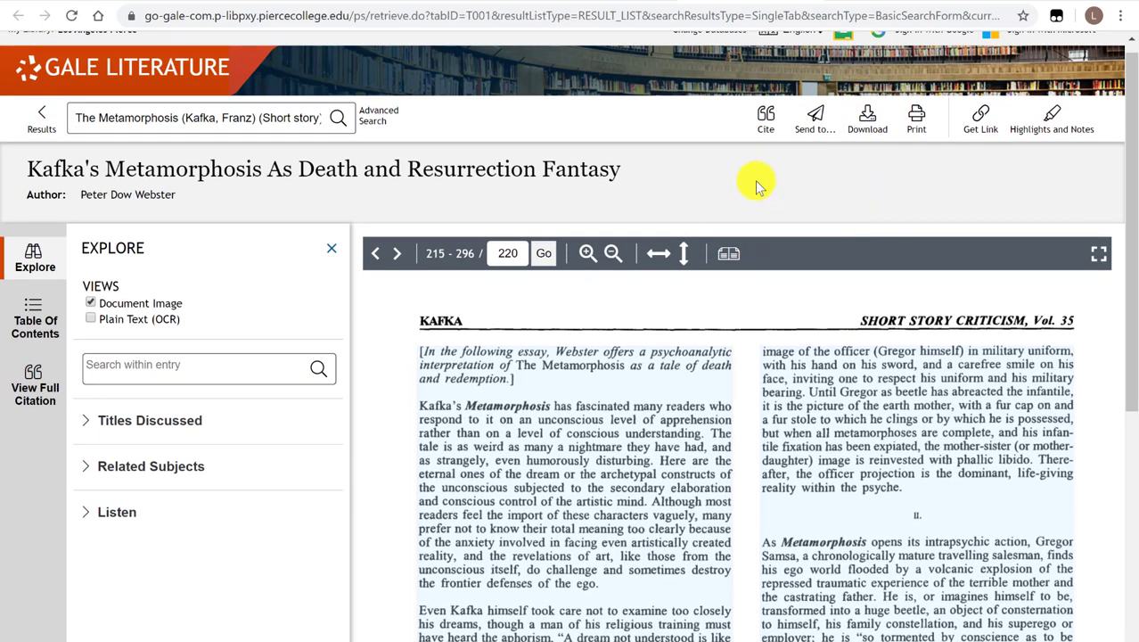
pyautogui.click(815, 125)
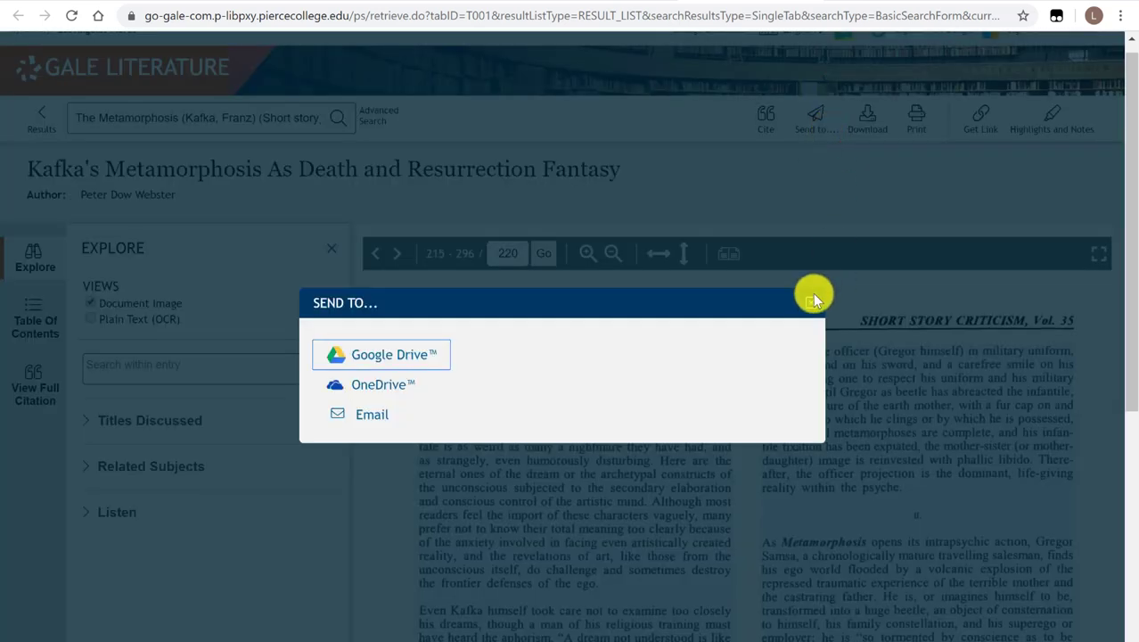
pyautogui.click(372, 415)
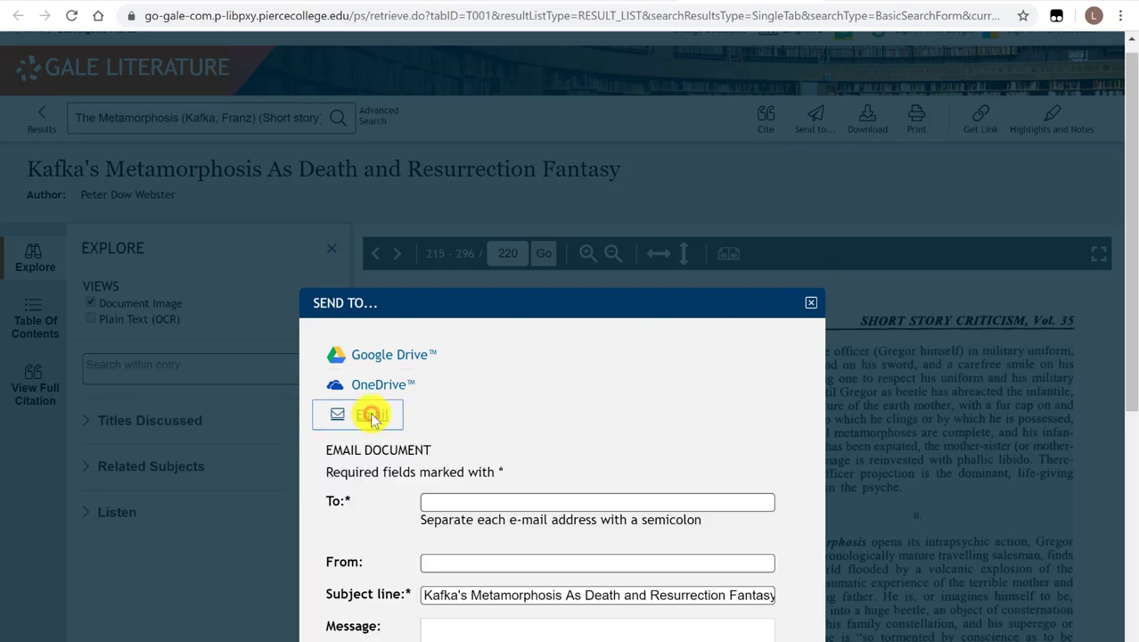
pyautogui.scroll(-2, 600, 417)
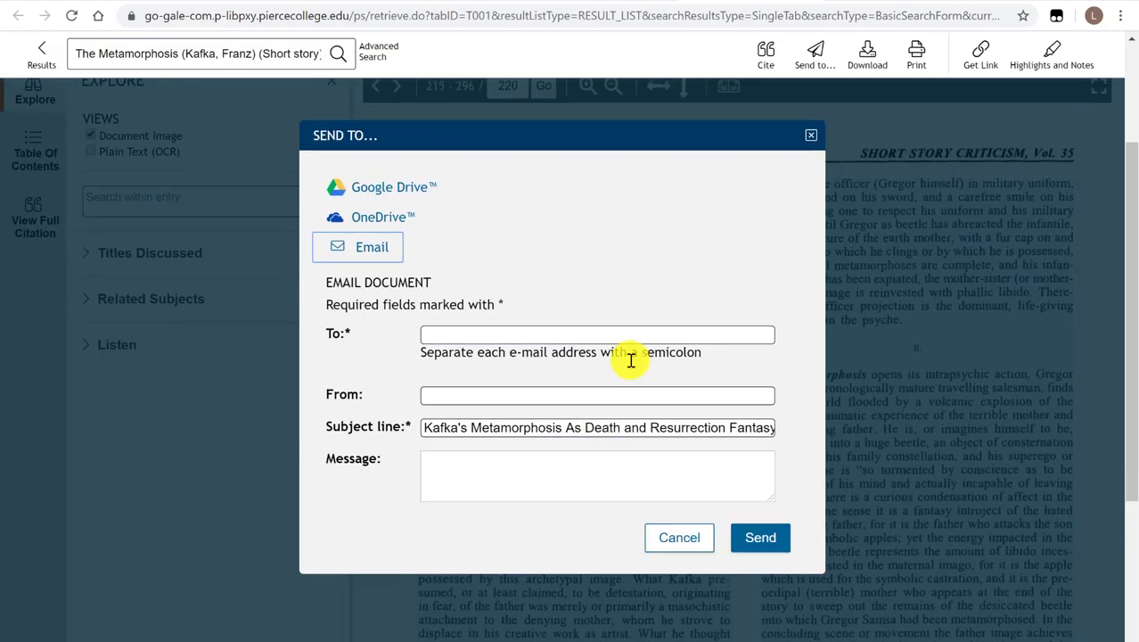
pyautogui.click(811, 135)
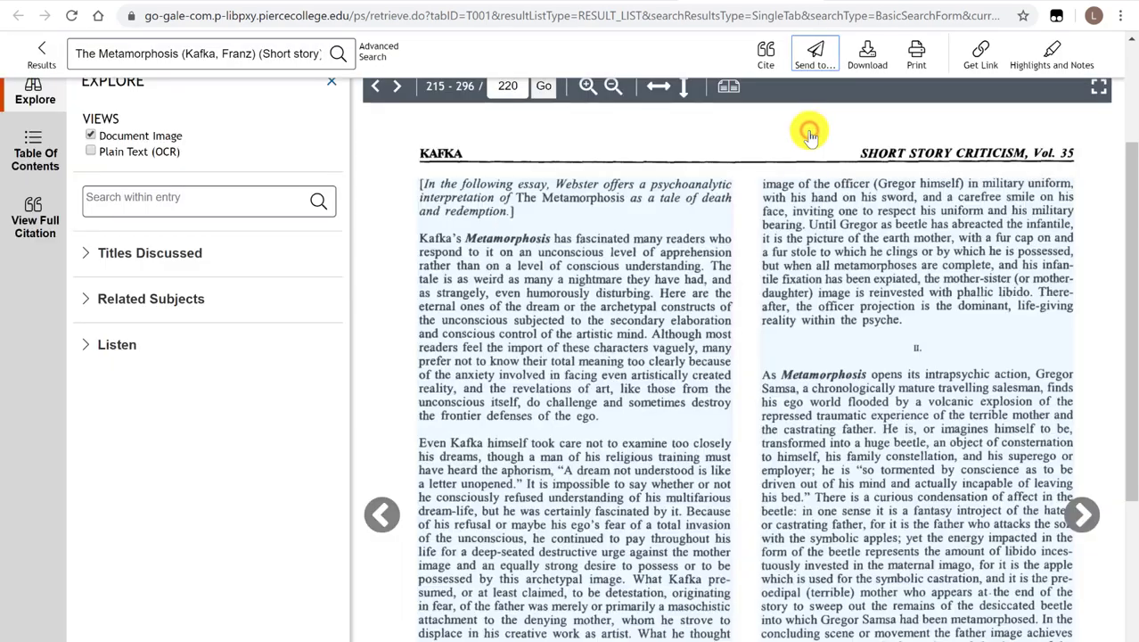
pyautogui.scroll(2, 811, 134)
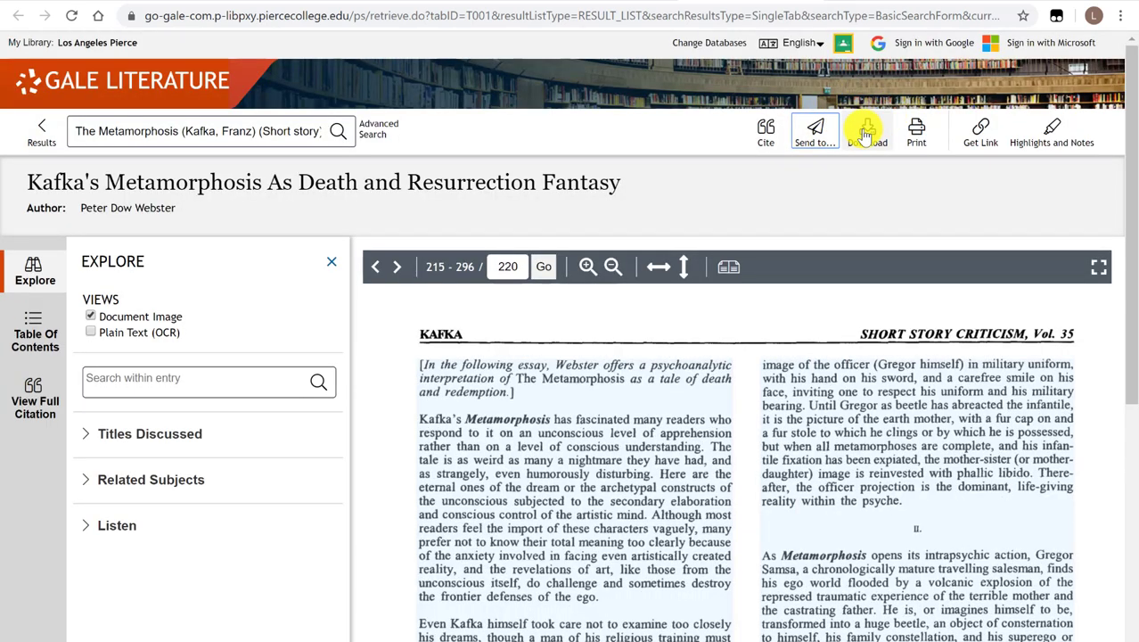
pyautogui.click(766, 150)
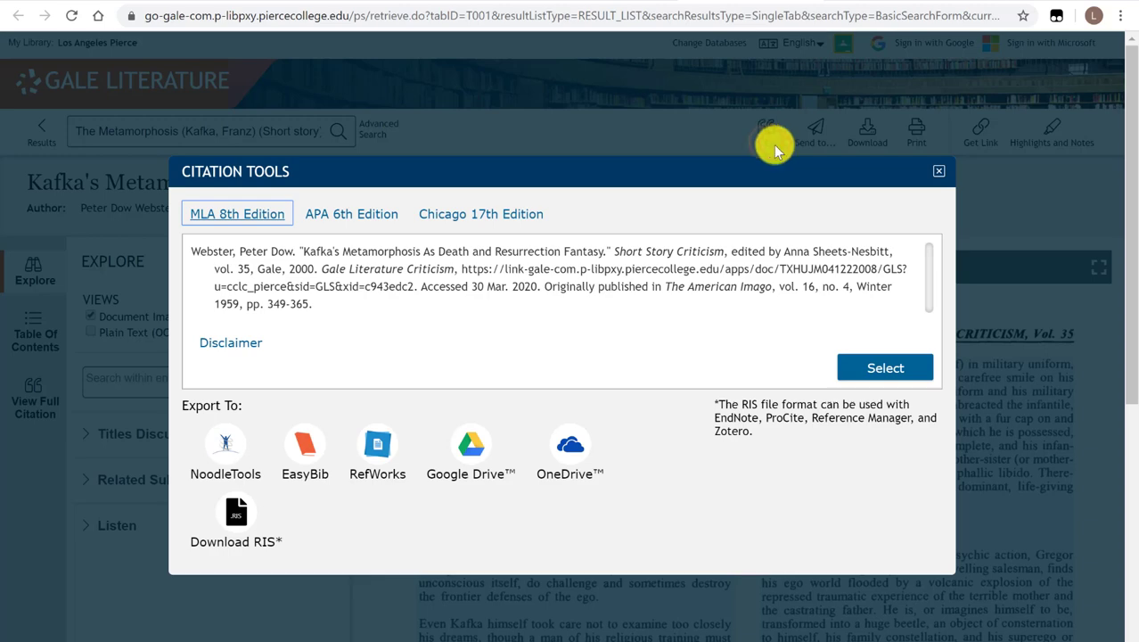
pyautogui.click(936, 178)
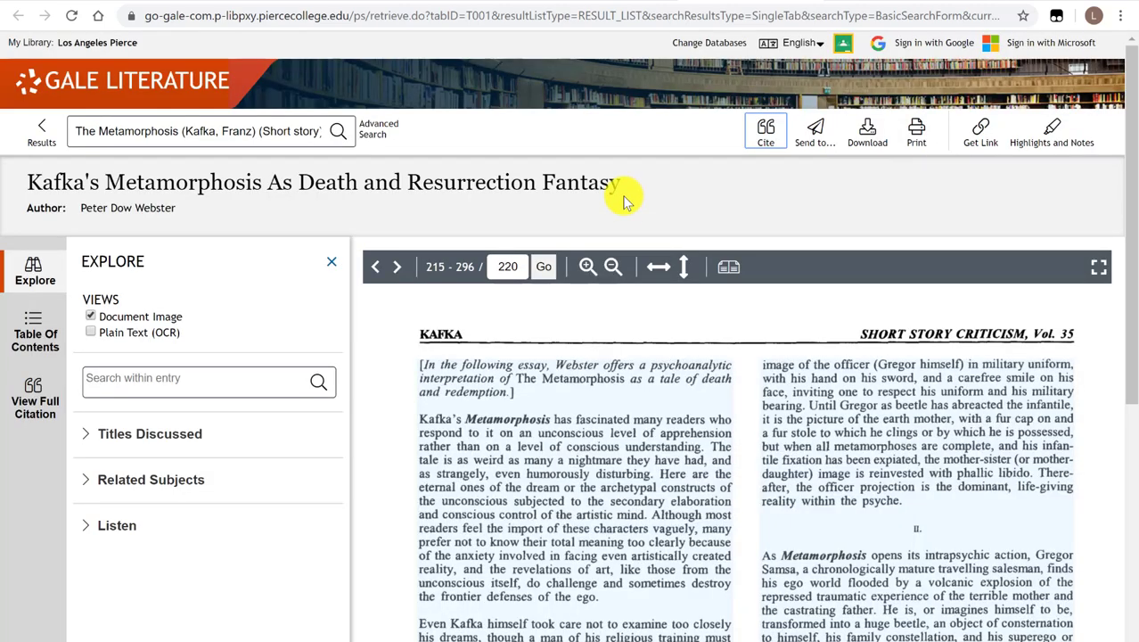
# Step: Return to the results list and search within the results for "psychoanalysis"
pyautogui.click(39, 133)
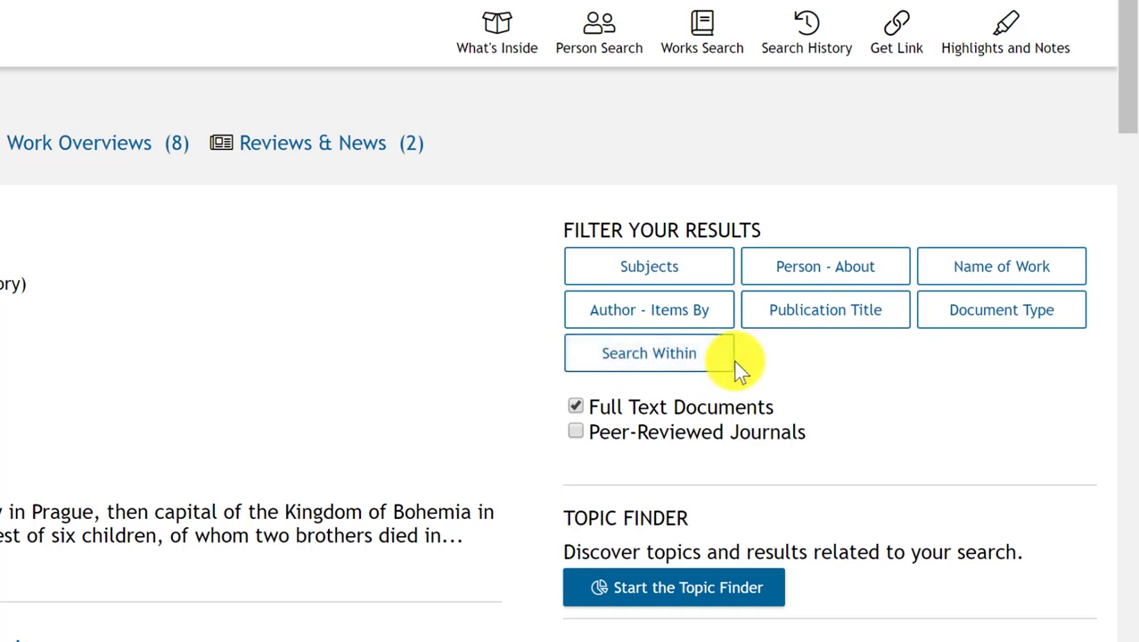
pyautogui.click(724, 360)
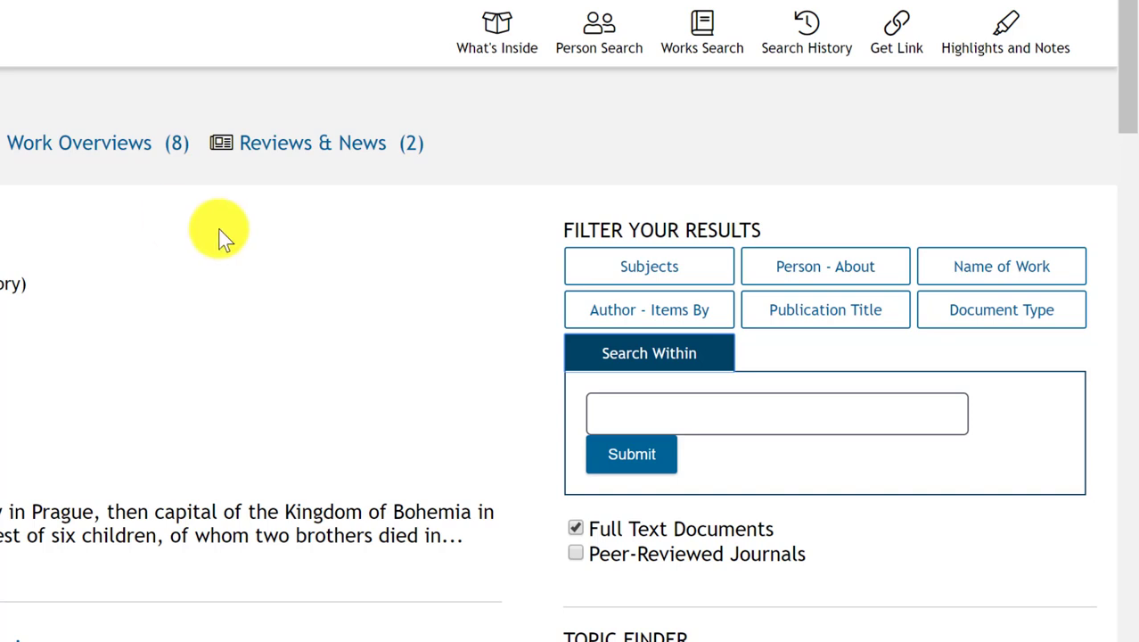
pyautogui.click(849, 429)
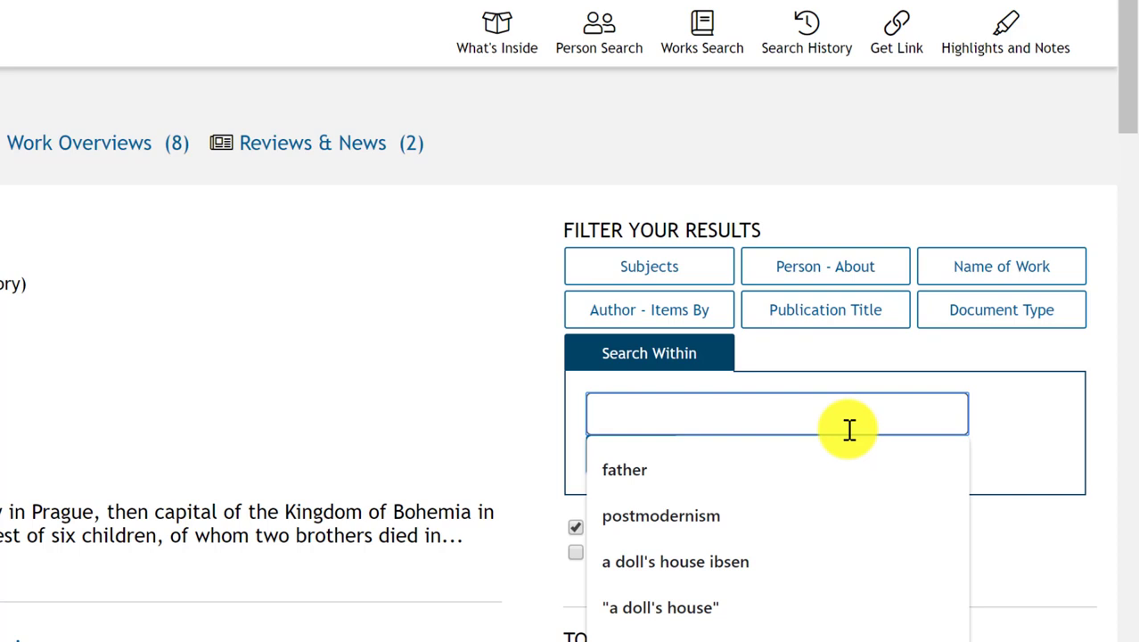
pyautogui.write('psycho')
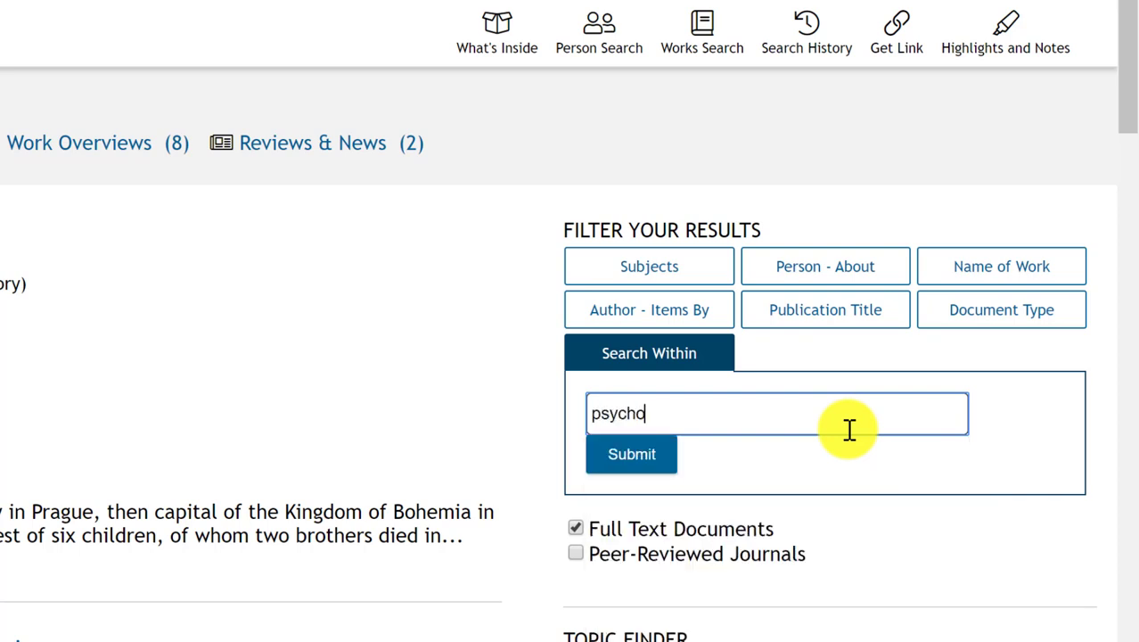
pyautogui.write('analysis')
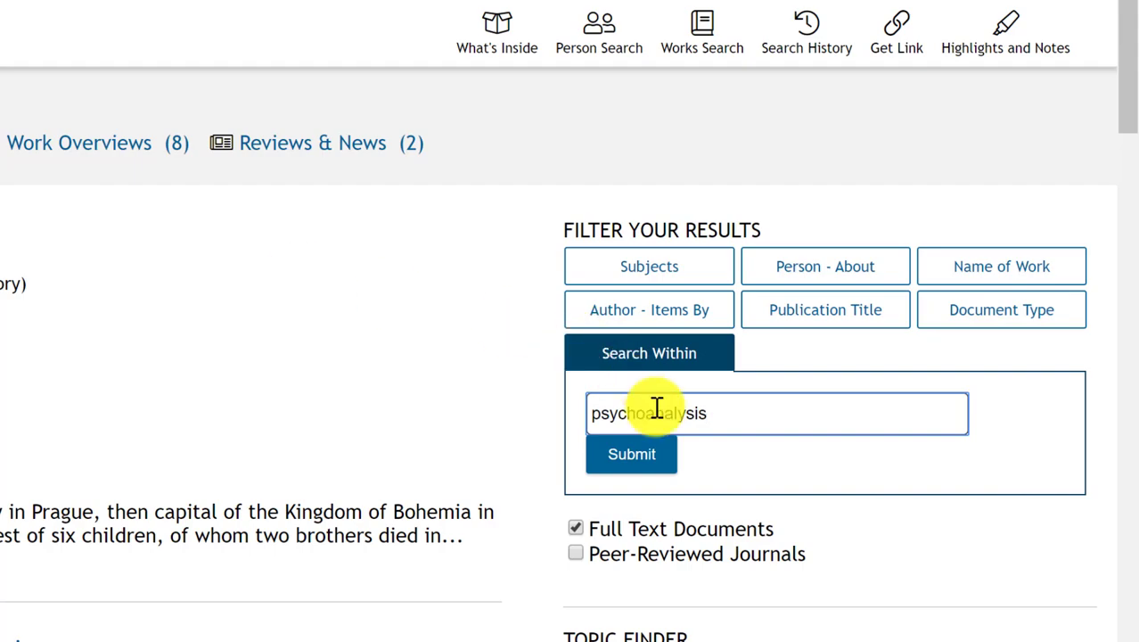
pyautogui.click(651, 465)
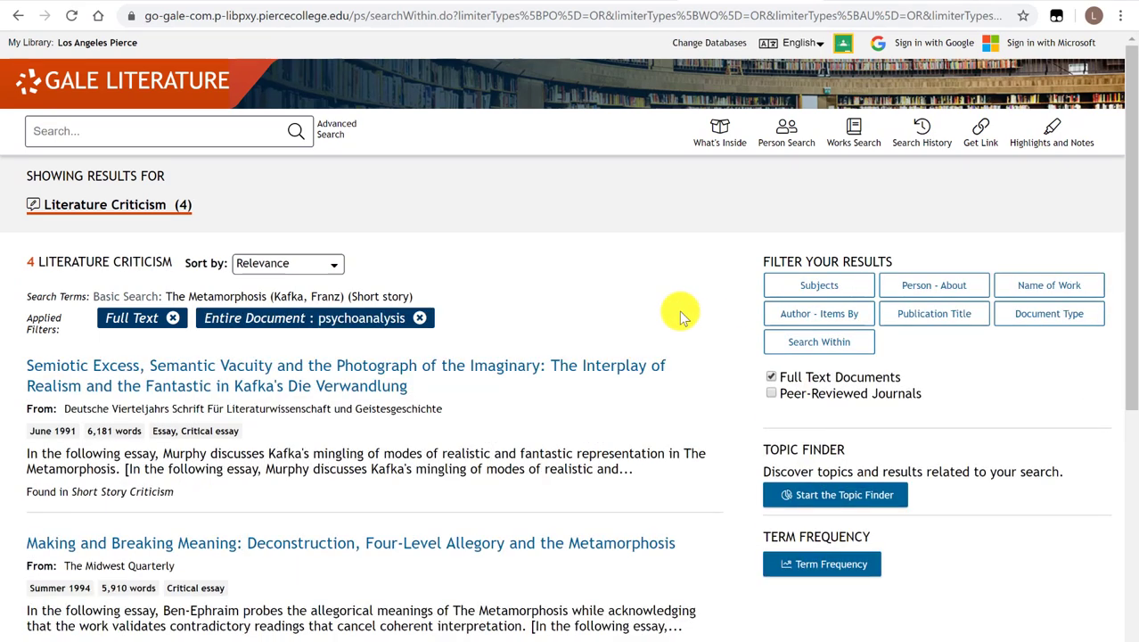
# Step: Review the titles, sources and summaries of the Literature Criticism results filtered by psychoanalysis, down to the last entry and back up
pyautogui.scroll(-2, 611, 312)
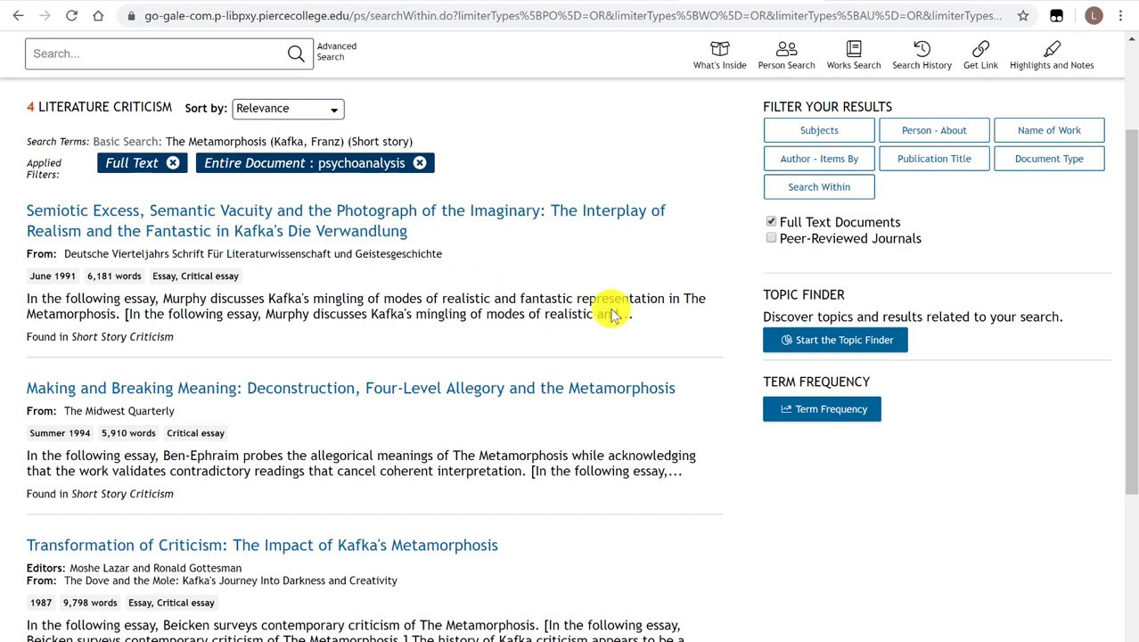
pyautogui.scroll(2, 534, 241)
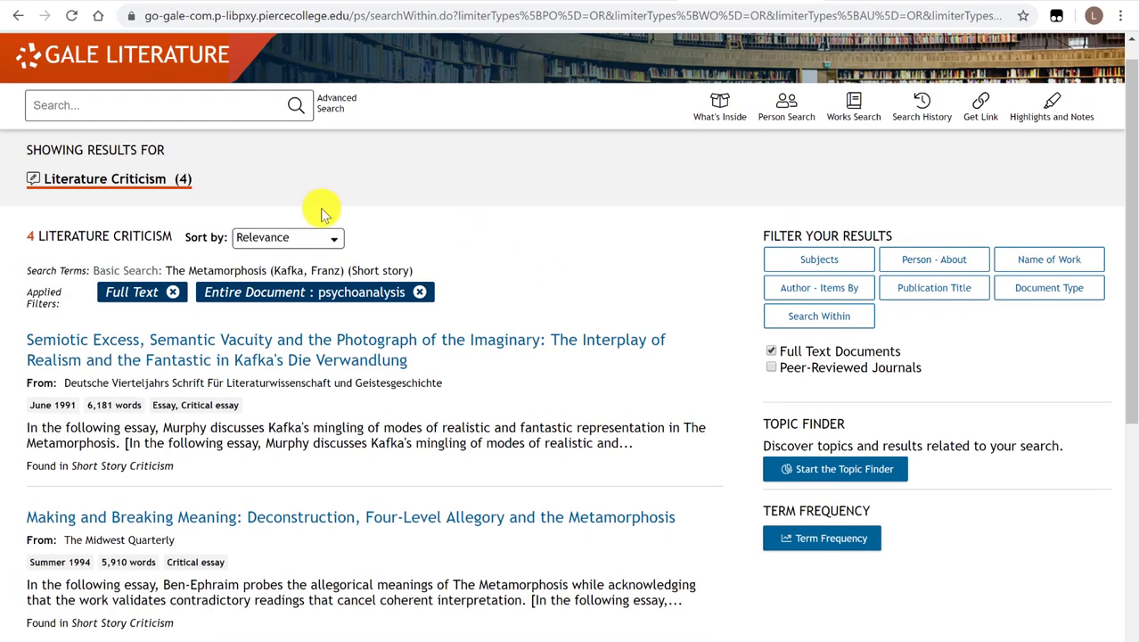
pyautogui.scroll(-1, 361, 385)
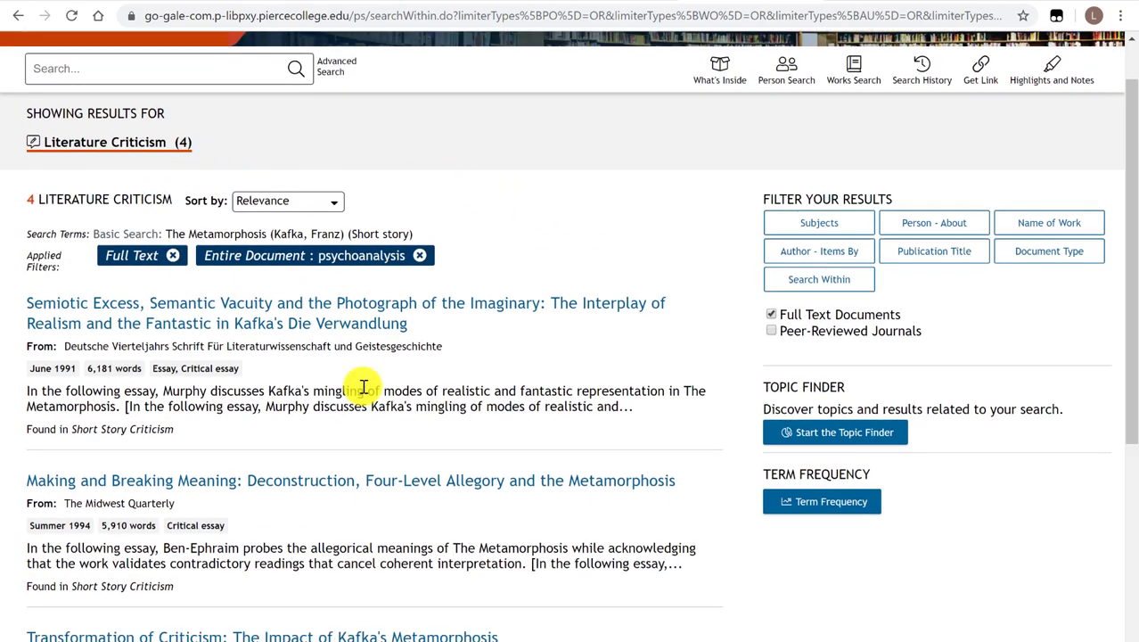
pyautogui.scroll(-4, 363, 386)
pyautogui.scroll(-2, 363, 386)
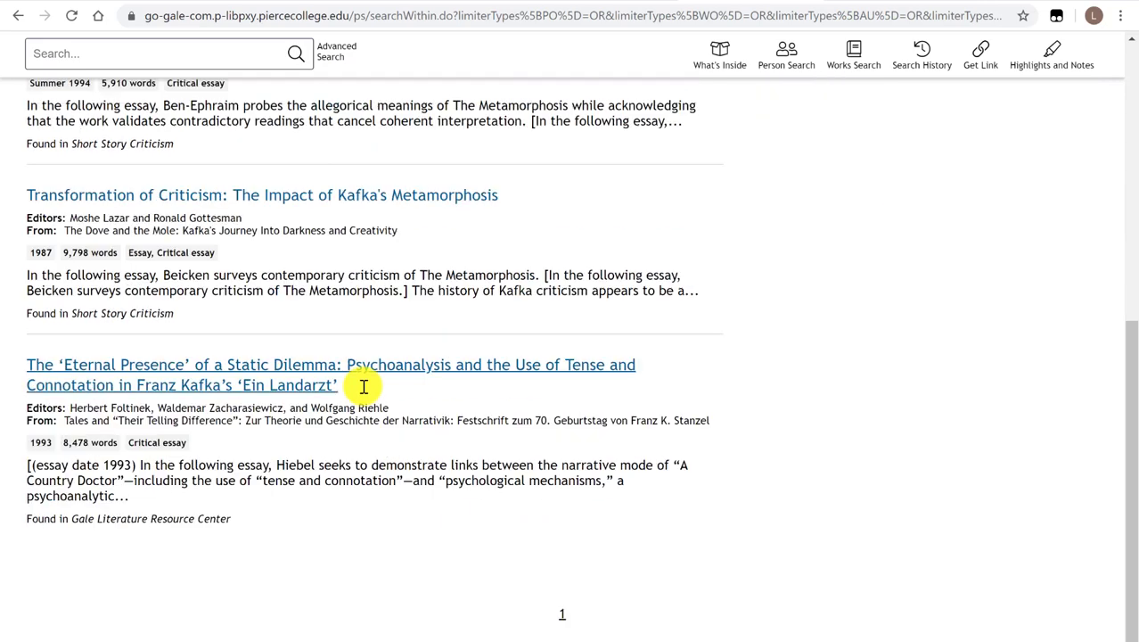
pyautogui.scroll(5, 364, 386)
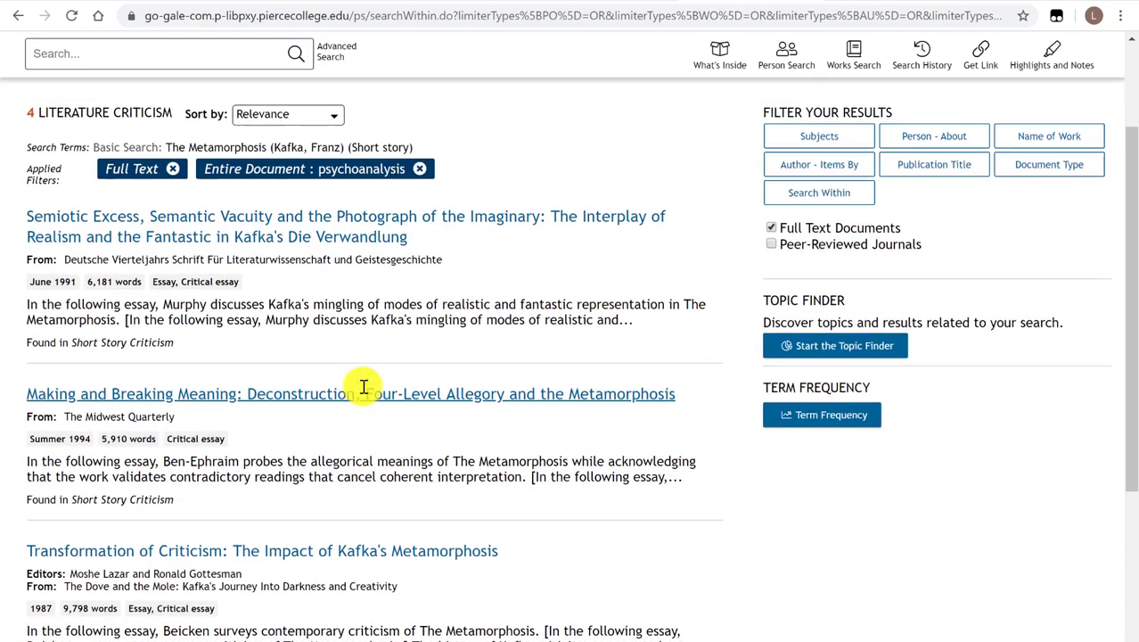
pyautogui.scroll(2, 364, 386)
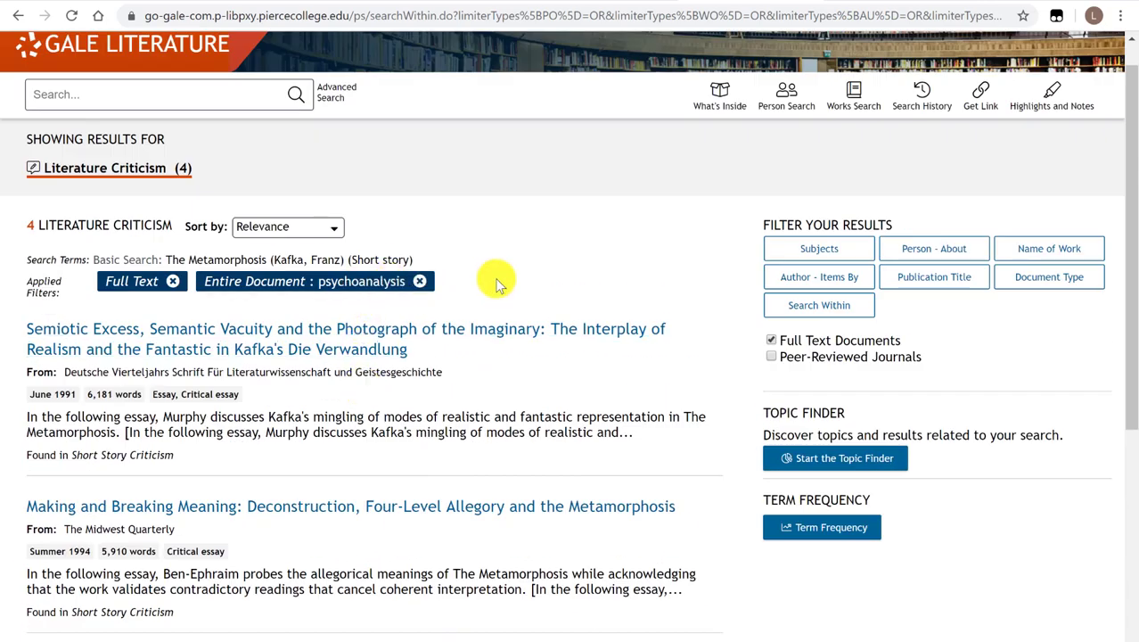